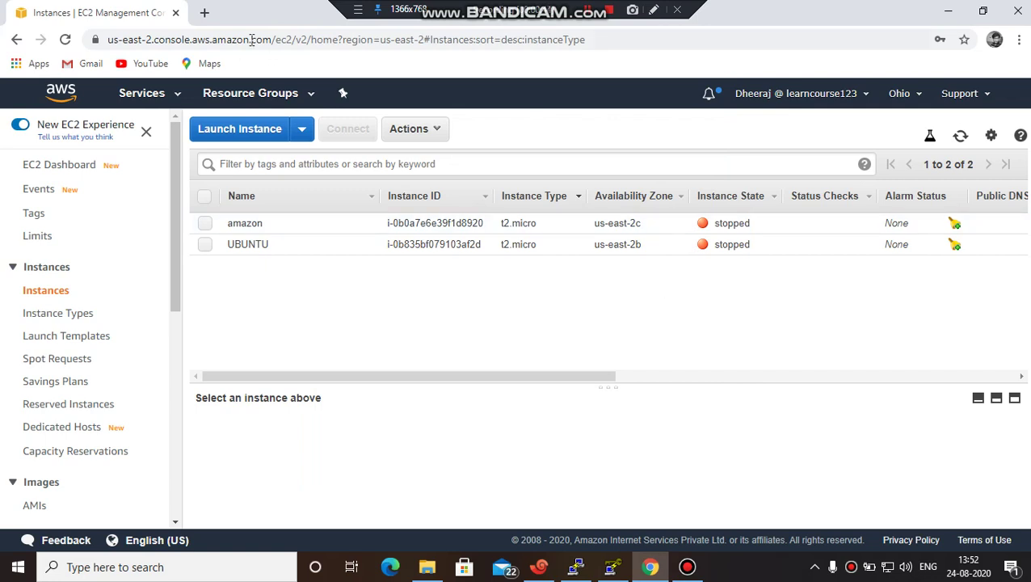
- Open the EC2 service from the AWS console home and show its list of running instances
click(68, 97)
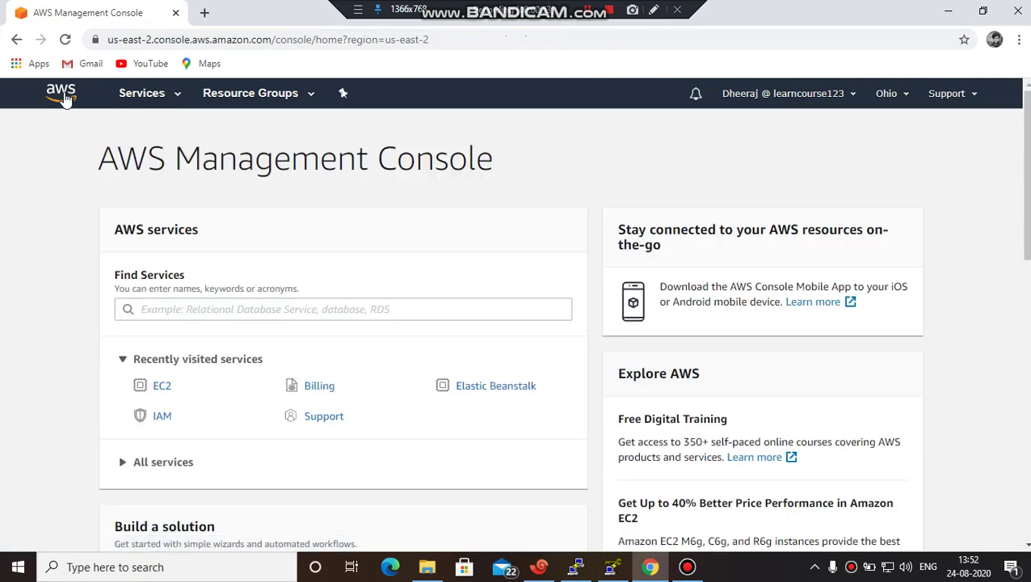
click(174, 98)
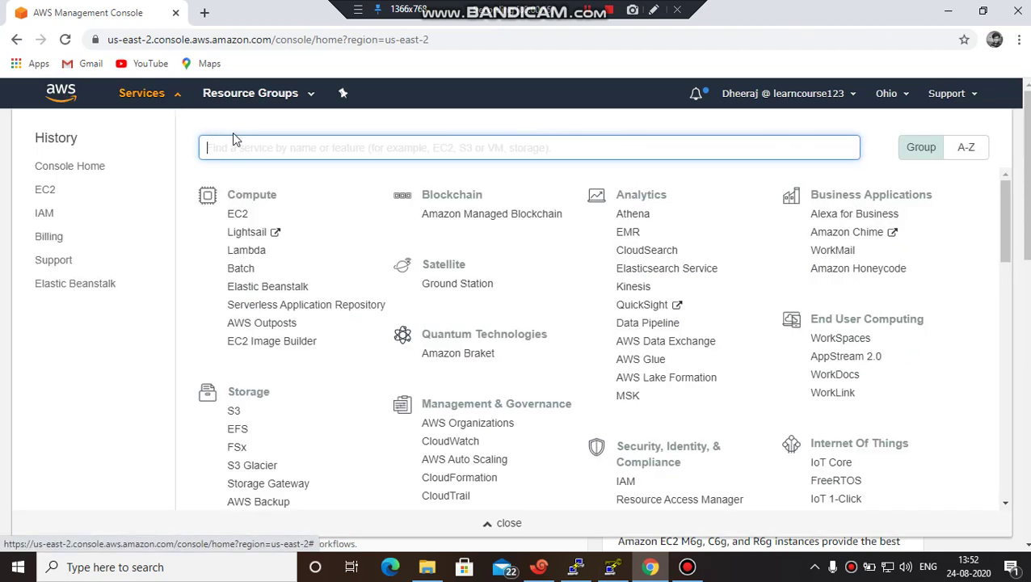
text(ec2)
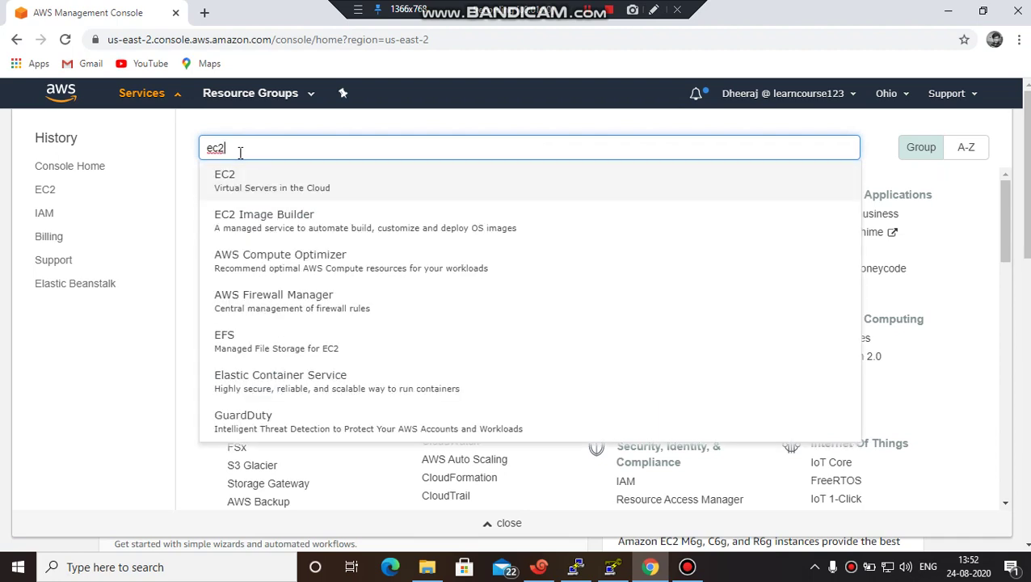
click(185, 168)
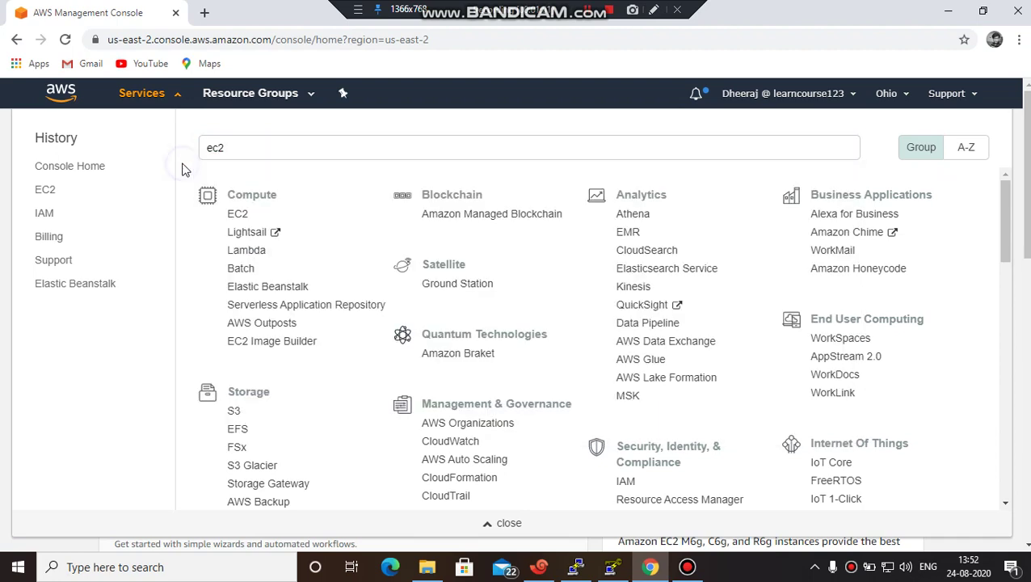
click(237, 214)
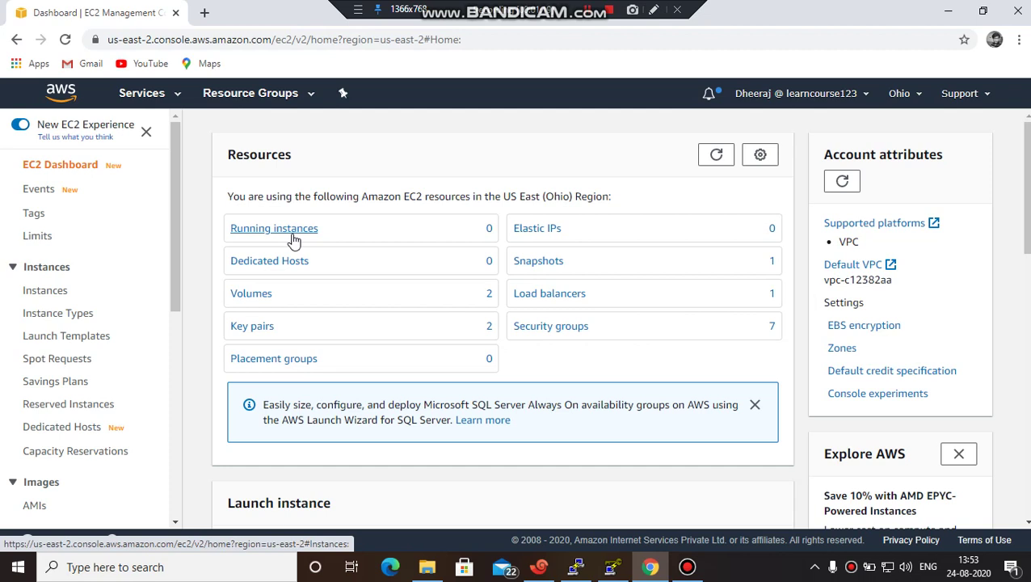
click(285, 232)
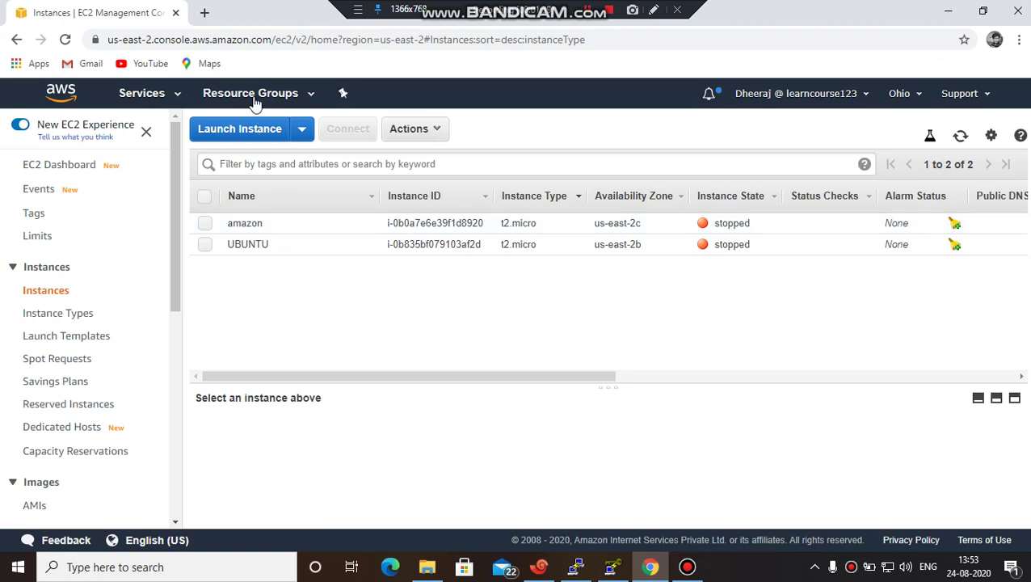
- Start launching a new instance and choose the 64-bit (x86) Ubuntu Server 18.04 LTS (HVM), SSD Volume Type image
click(250, 135)
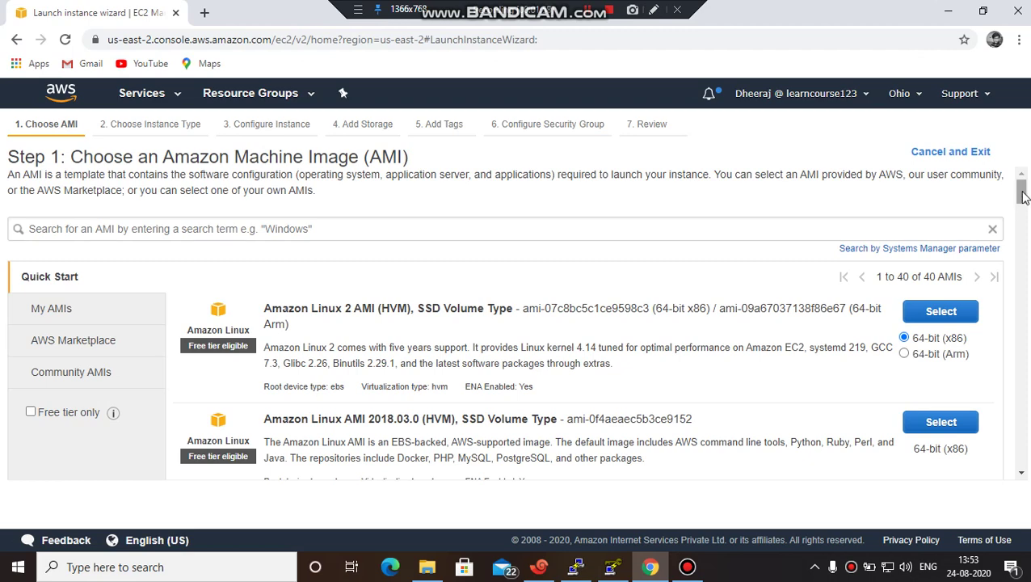
mouse_move(1023, 198)
mouse_down()
mouse_move(1023, 262)
mouse_move(1023, 198)
mouse_up()
mouse_move(1017, 194)
mouse_down()
mouse_move(1021, 266)
mouse_move(1021, 186)
mouse_up()
drag(1023, 186, 1023, 222)
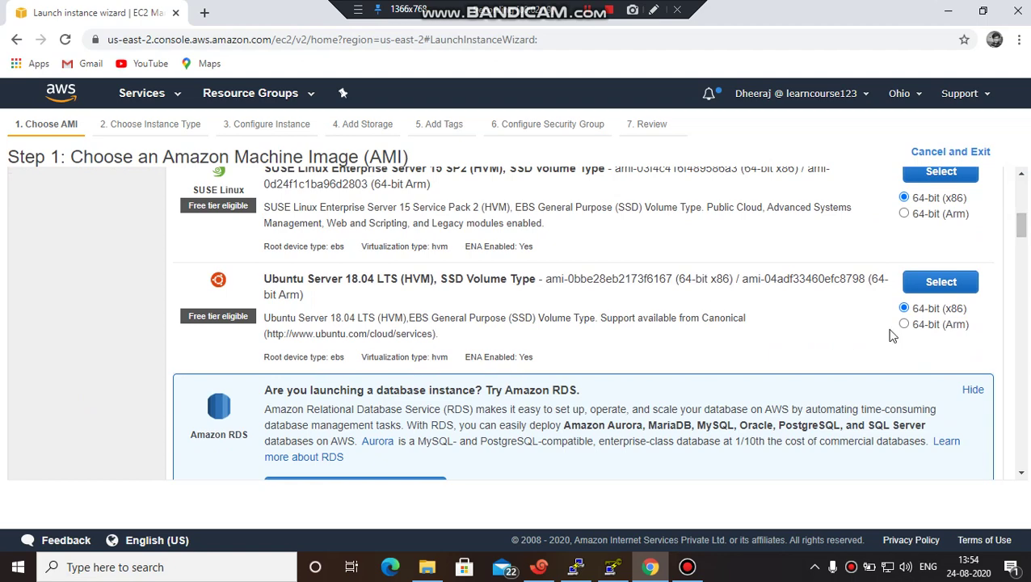
click(973, 286)
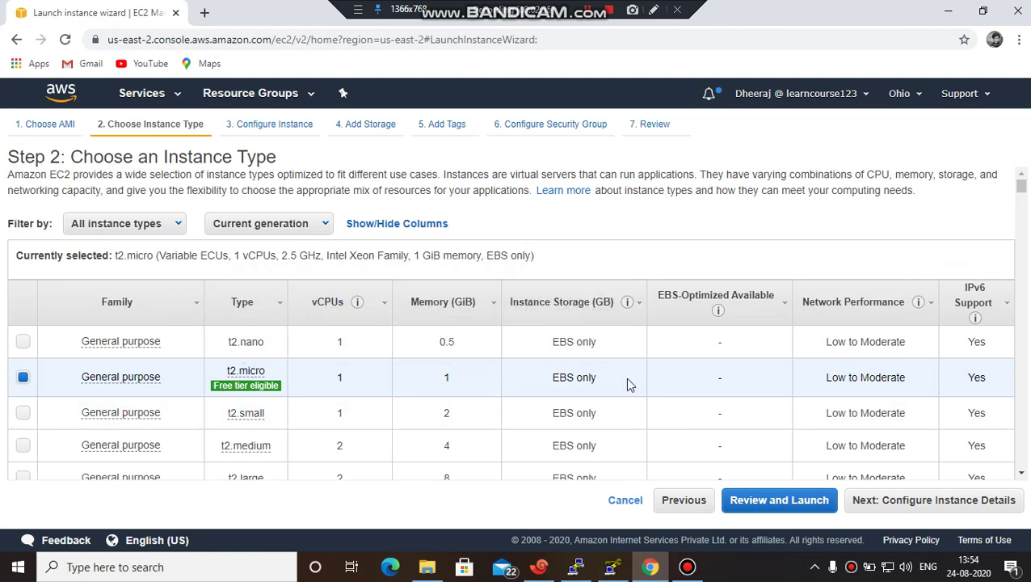
- Keep the t2.micro type with the default instance details and storage, and proceed to the tags stage
click(930, 508)
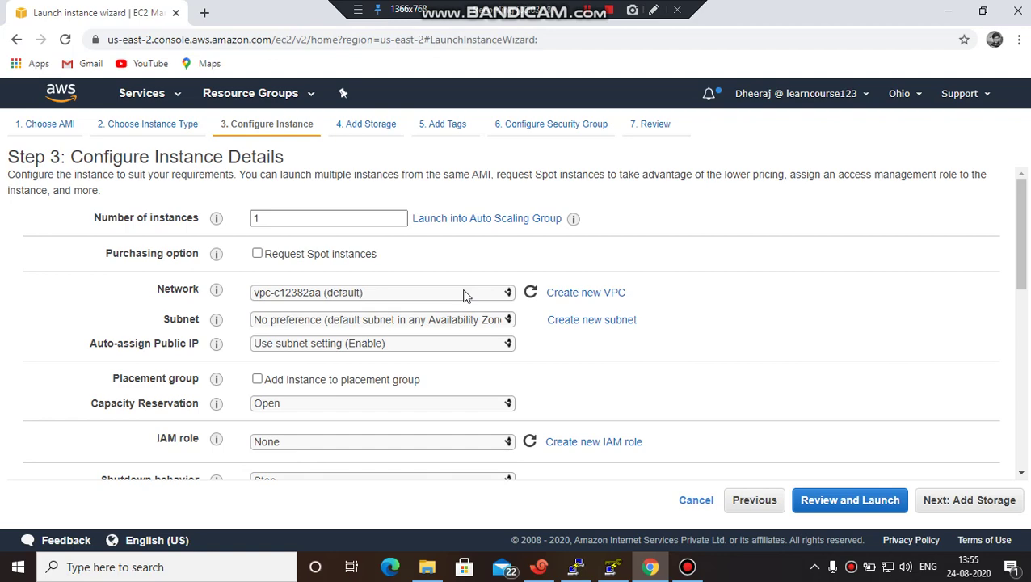
drag(1020, 212, 1021, 248)
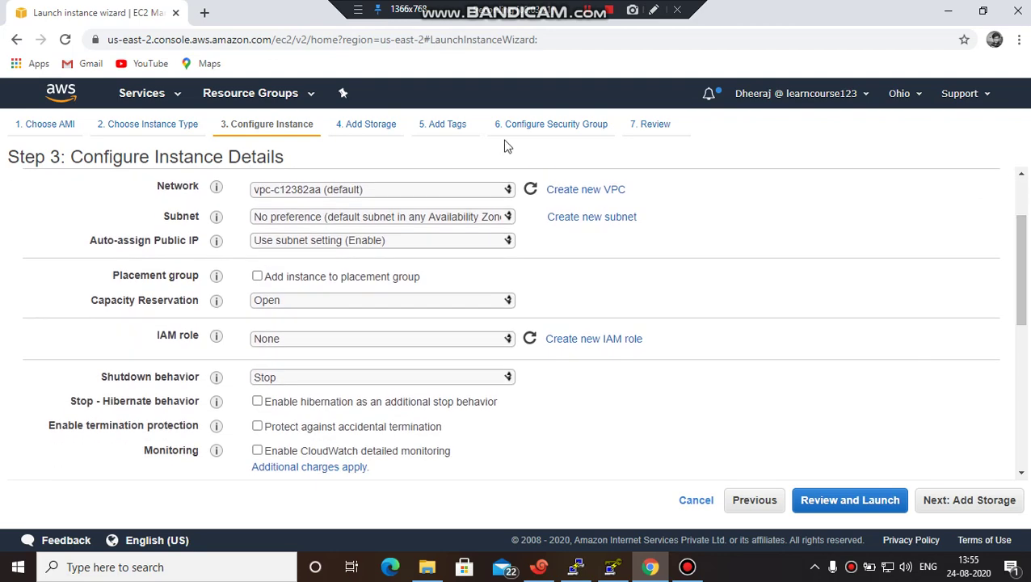
click(473, 217)
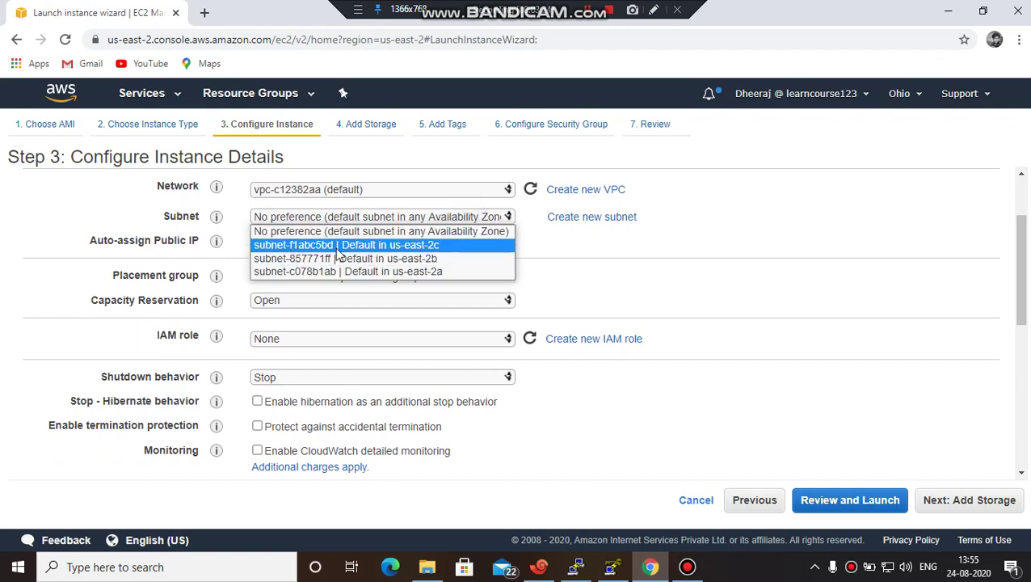
click(588, 282)
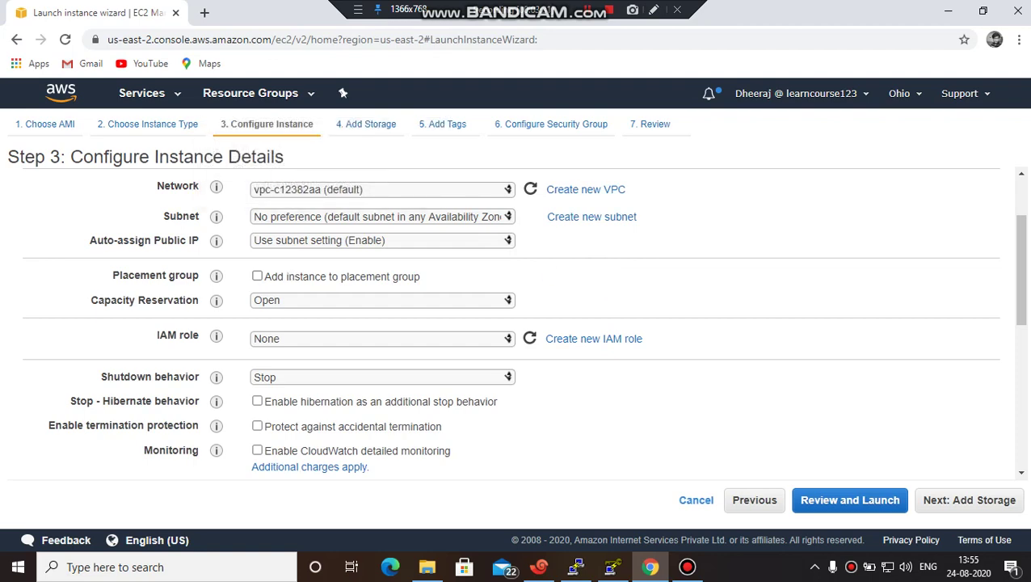
mouse_move(1022, 234)
mouse_down()
mouse_move(1026, 365)
mouse_move(1025, 186)
mouse_move(1023, 222)
mouse_up()
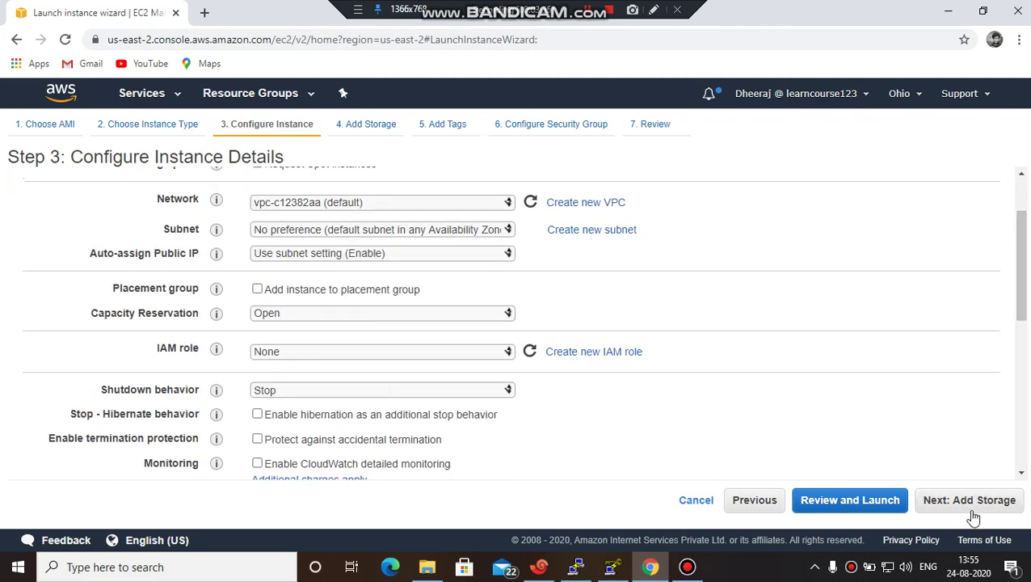
click(976, 501)
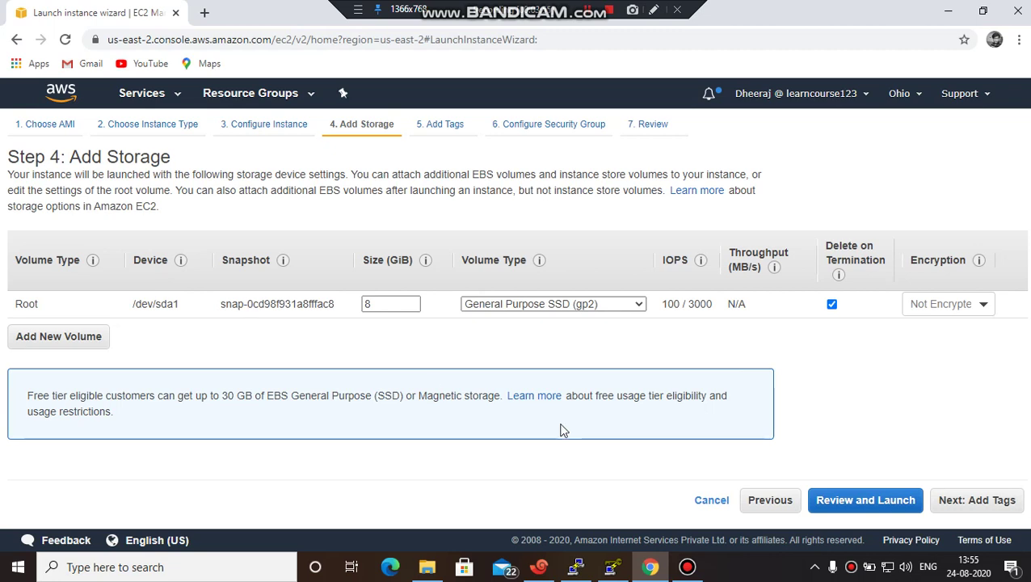
click(962, 506)
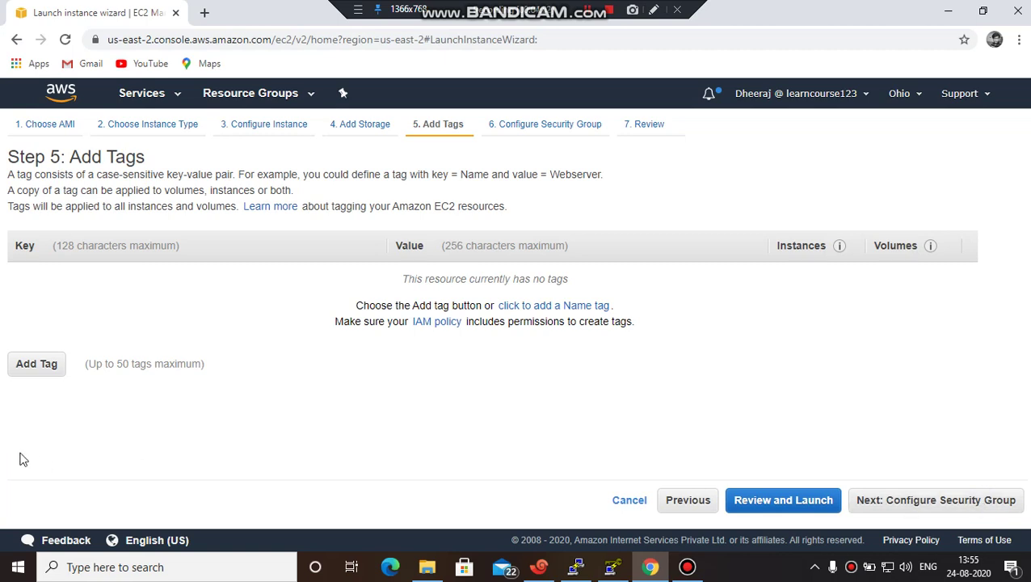
- Add a tag with key Name and value UbuntuMachine, and proceed to the security group configuration
click(42, 374)
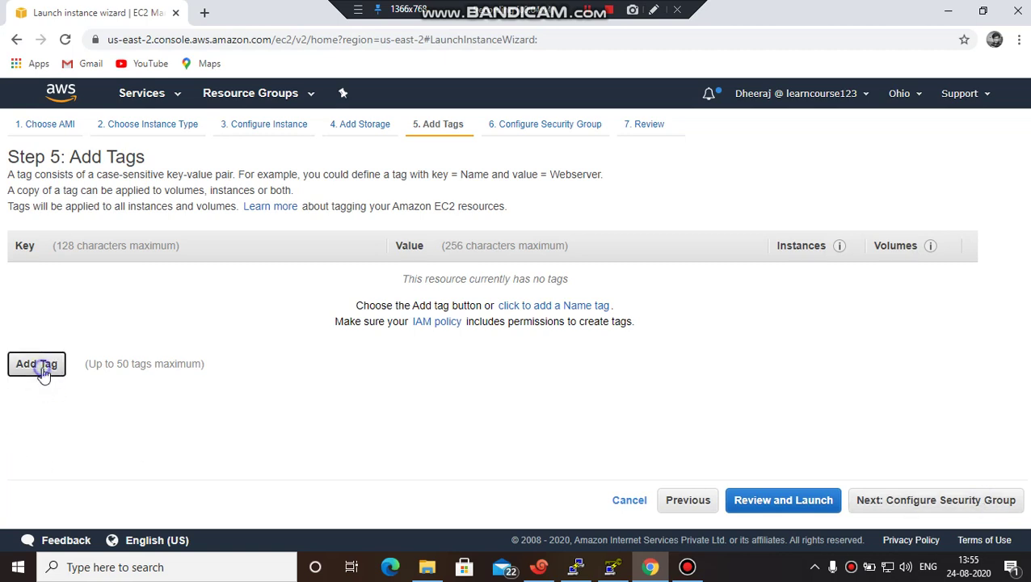
click(47, 281)
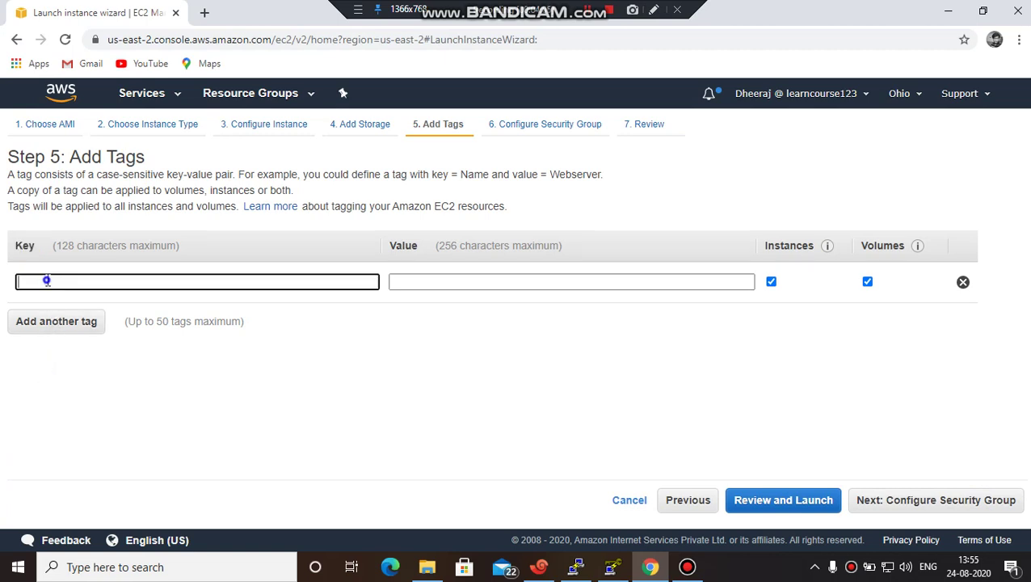
text(Name)
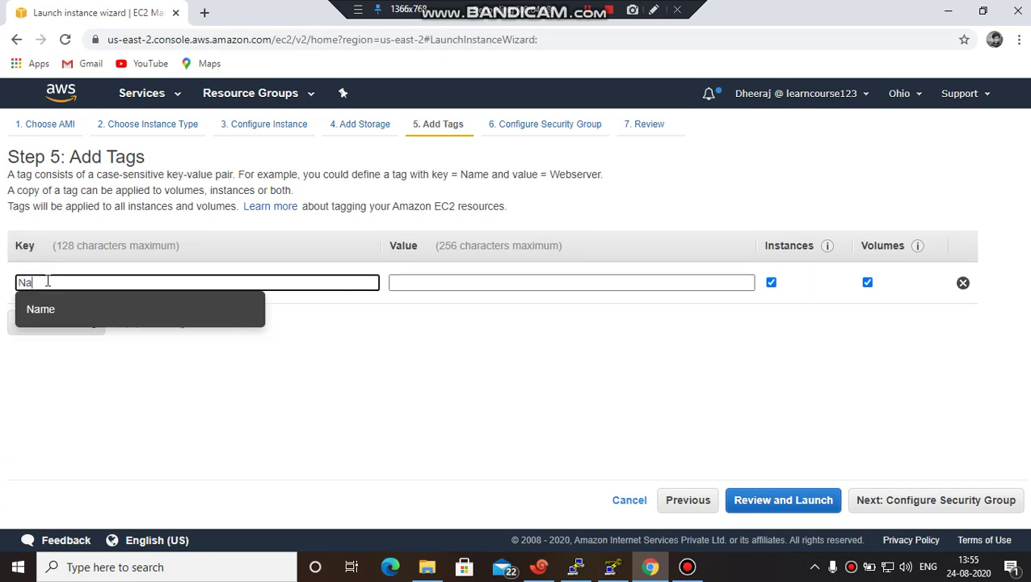
click(48, 309)
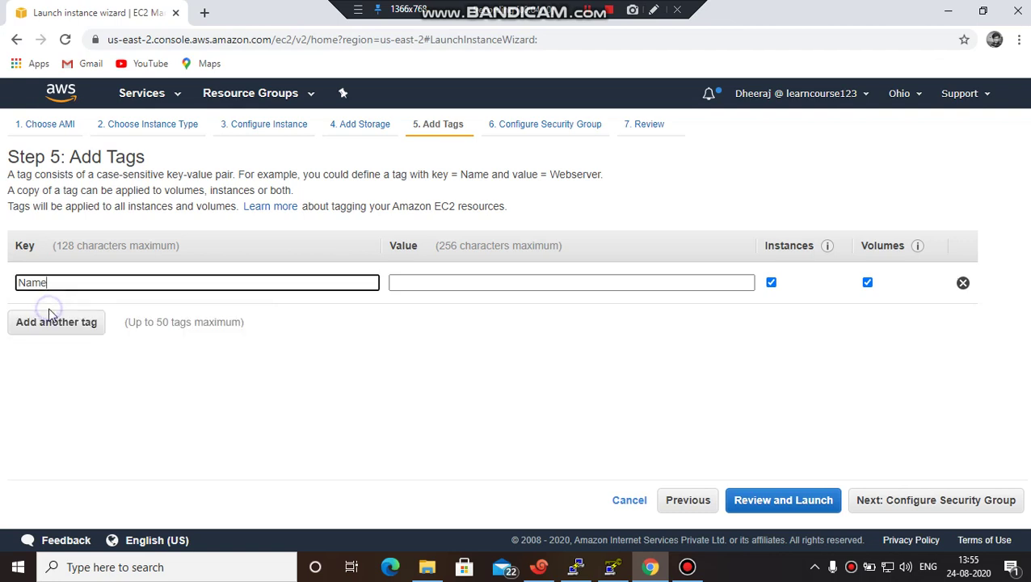
click(488, 281)
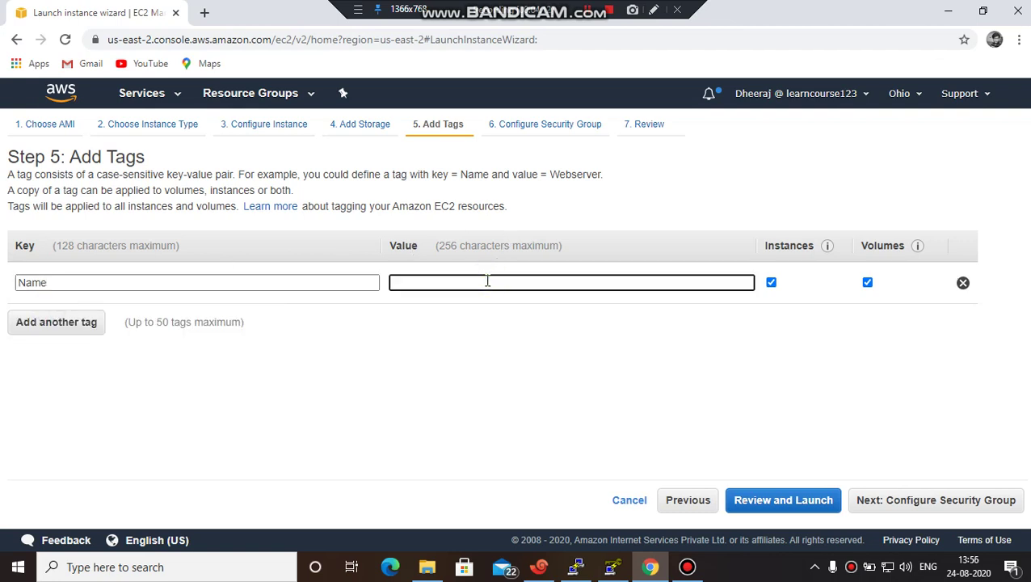
text(Ubutu)
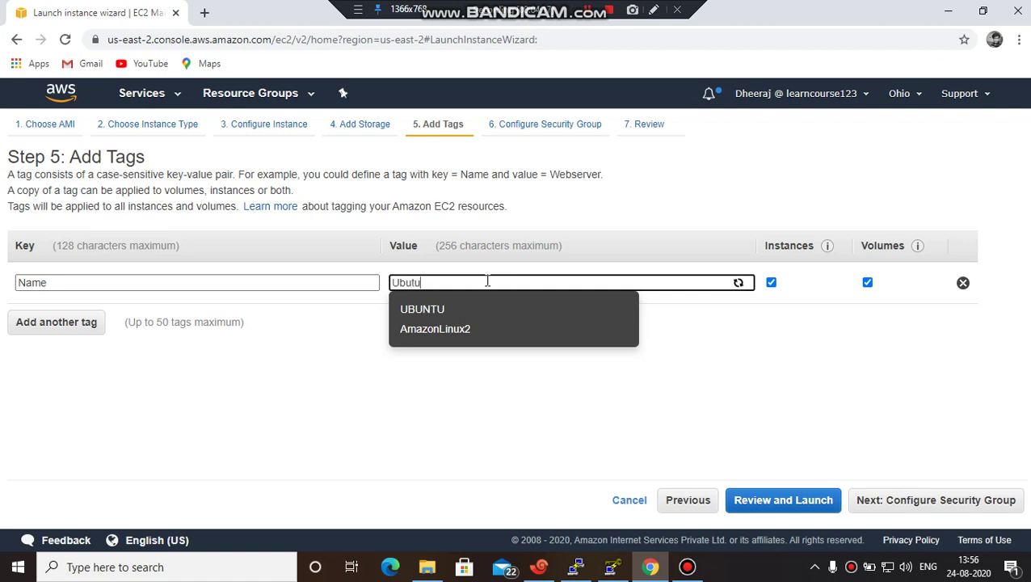
key(BackSpace)
key(BackSpace)
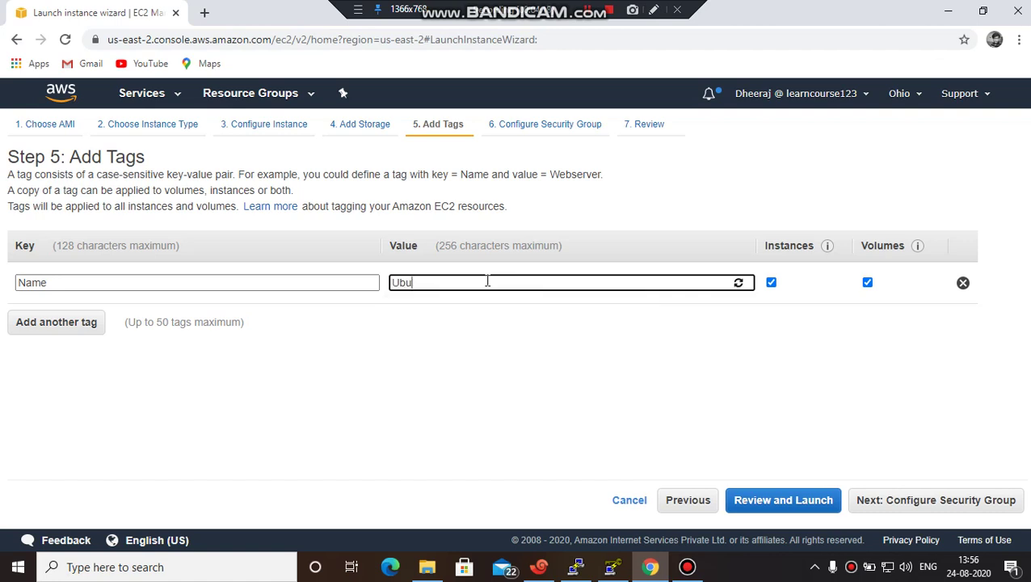
text(ntu)
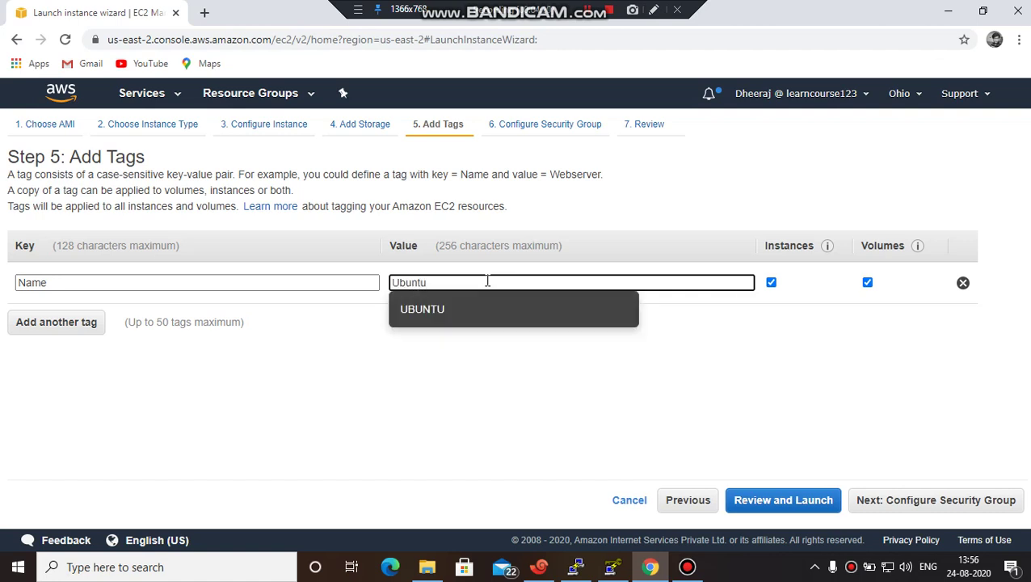
text(Machine)
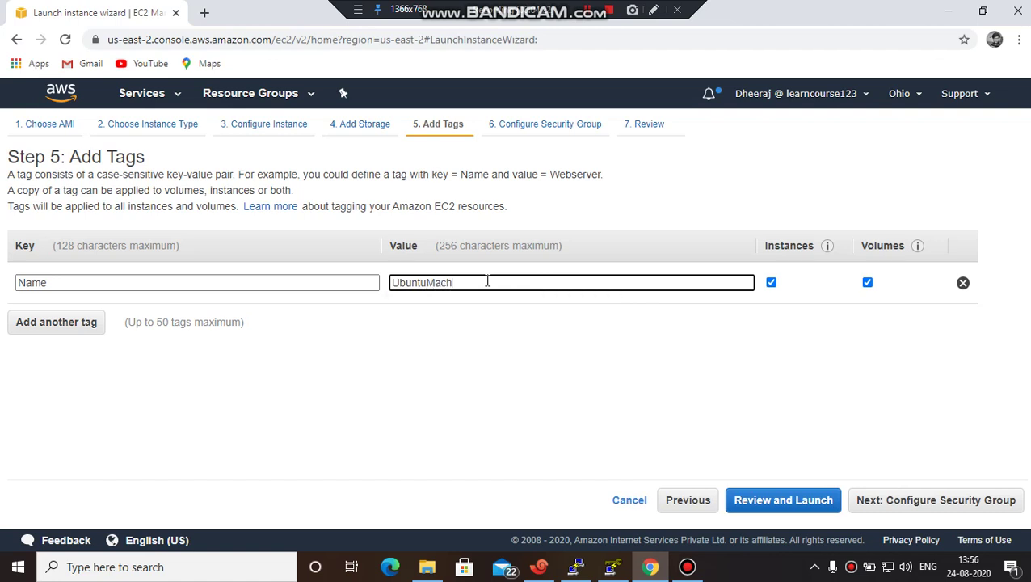
key(BackSpace)
key(BackSpace)
key(BackSpace)
text(ine)
click(943, 511)
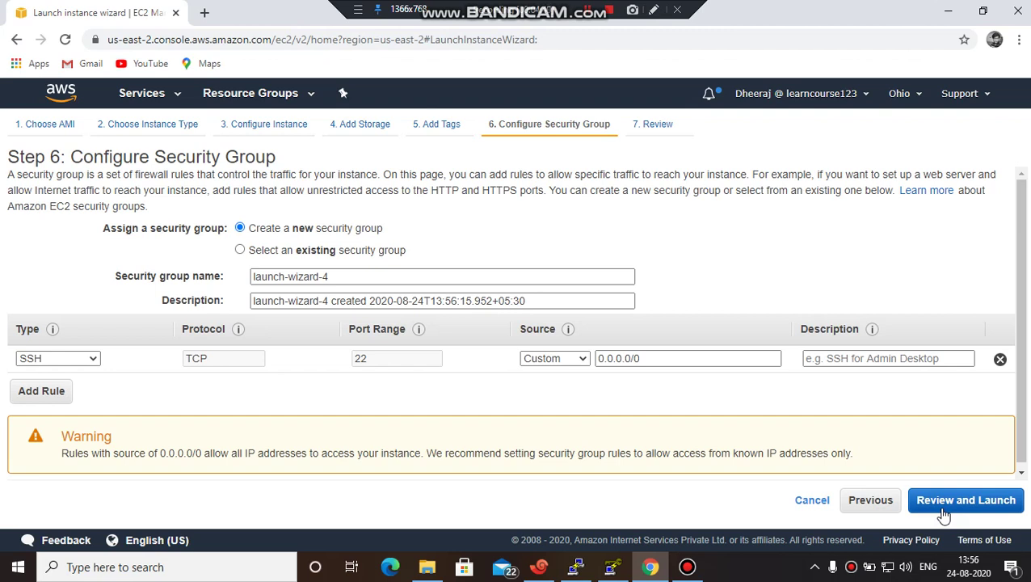
- Replace the new security group's default name with Ubuntu-VM
click(429, 275)
key(BackSpace)
key(BackSpace)
key(BackSpace)
key(BackSpace)
key(BackSpace)
key(BackSpace)
key(BackSpace)
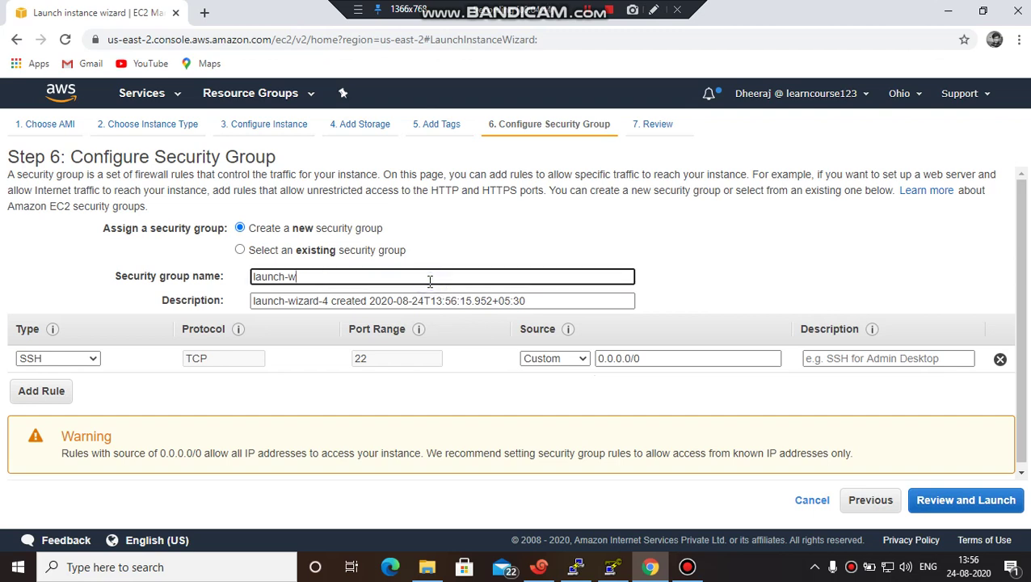
key(BackSpace)
key(BackSpace)
key(BackSpace)
key(BackSpace)
key(BackSpace)
key(BackSpace)
key(BackSpace)
key(BackSpace)
text(Ubuntu-VM)
- Copy the security group name Ubuntu-VM into the description, replacing the default text
drag(414, 278, 233, 271)
key(ctrl+c)
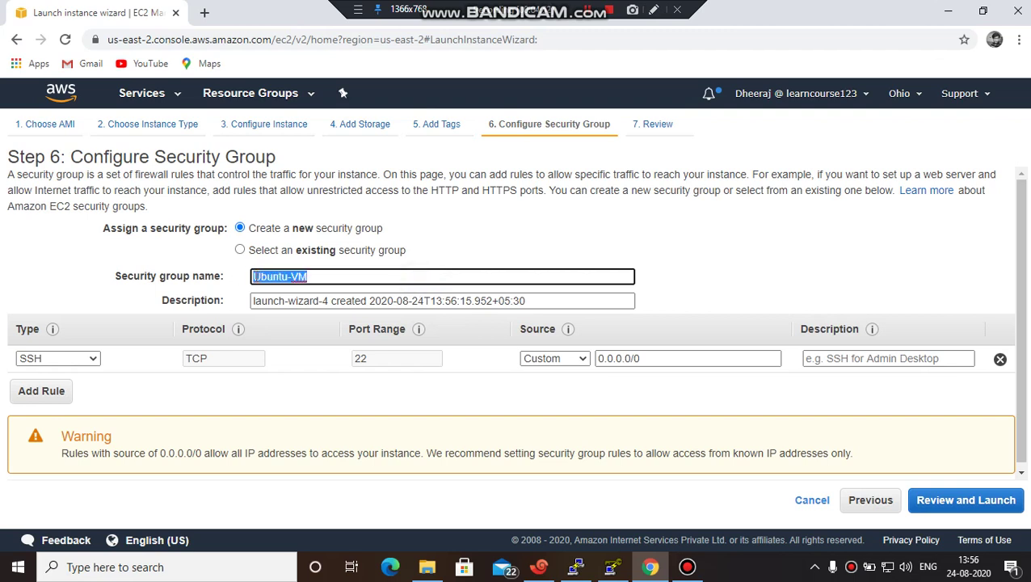
drag(602, 301, 253, 301)
key(ctrl+v)
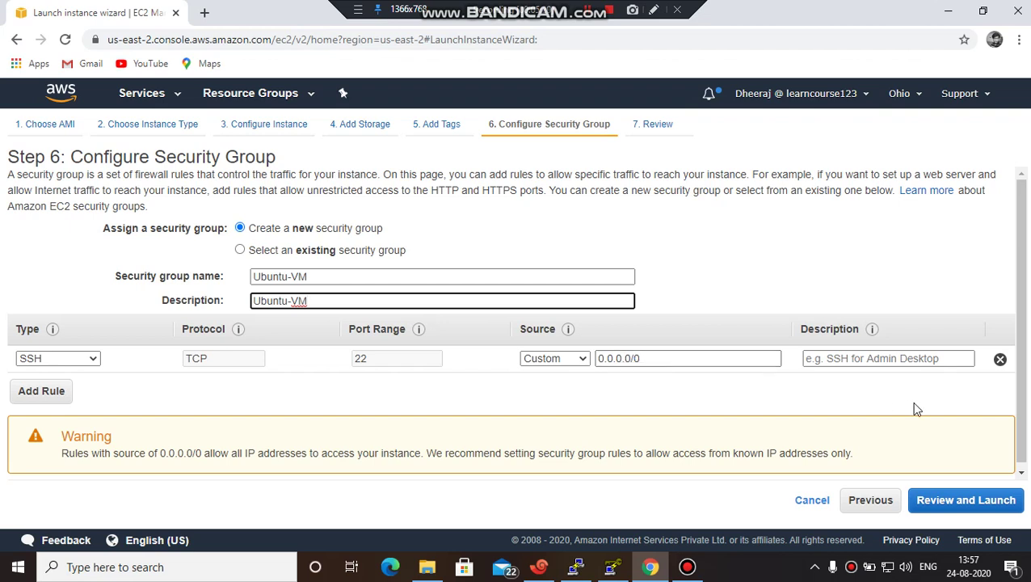
- Keep the SSH rule as it is and proceed to the launch review to look over the instance settings
click(962, 503)
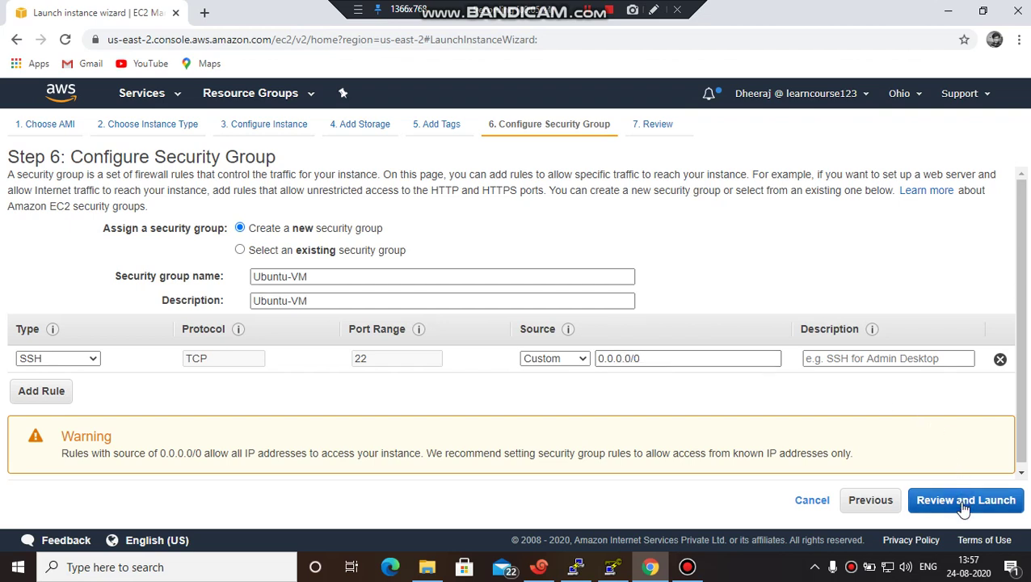
click(963, 504)
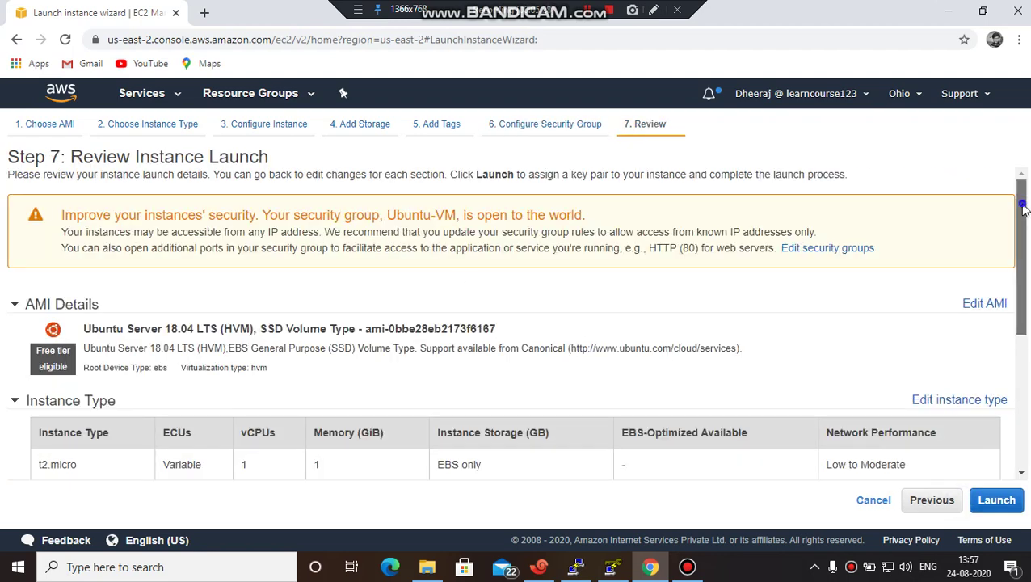
drag(1025, 217, 983, 145)
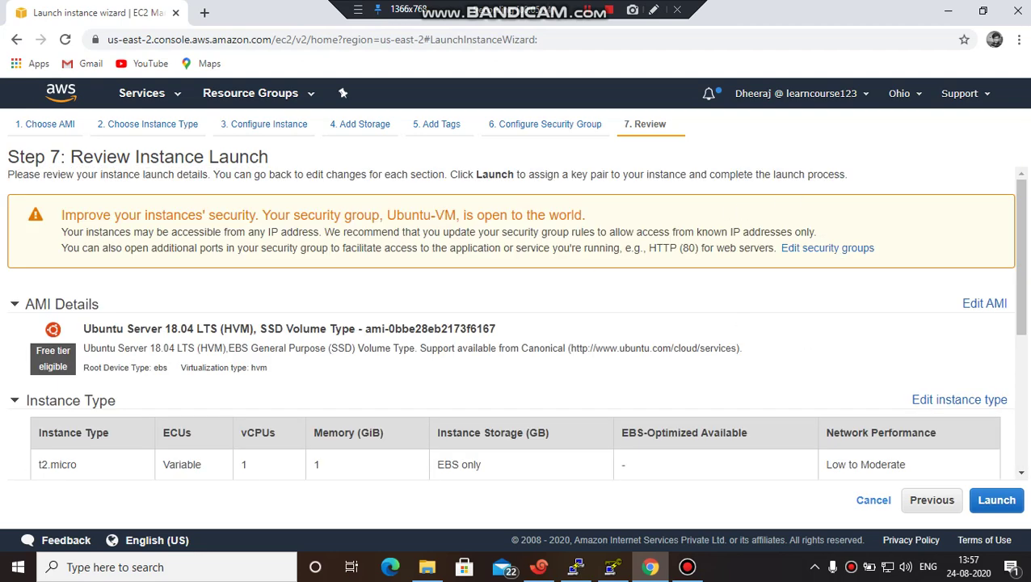
- Proceed to launch, create a new key pair named UbuntuVM for the instance, and download its private key file
click(997, 505)
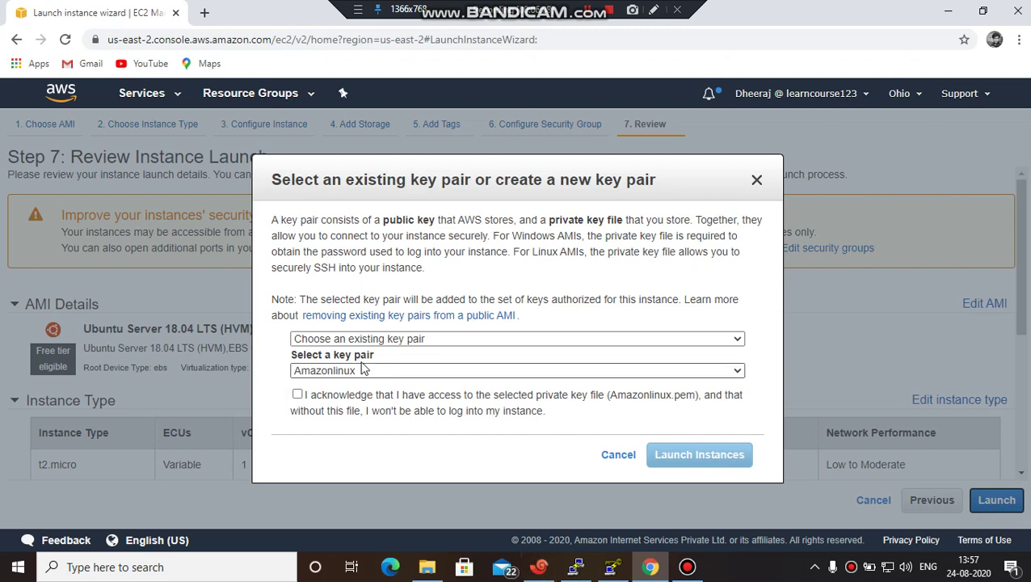
click(361, 339)
click(357, 364)
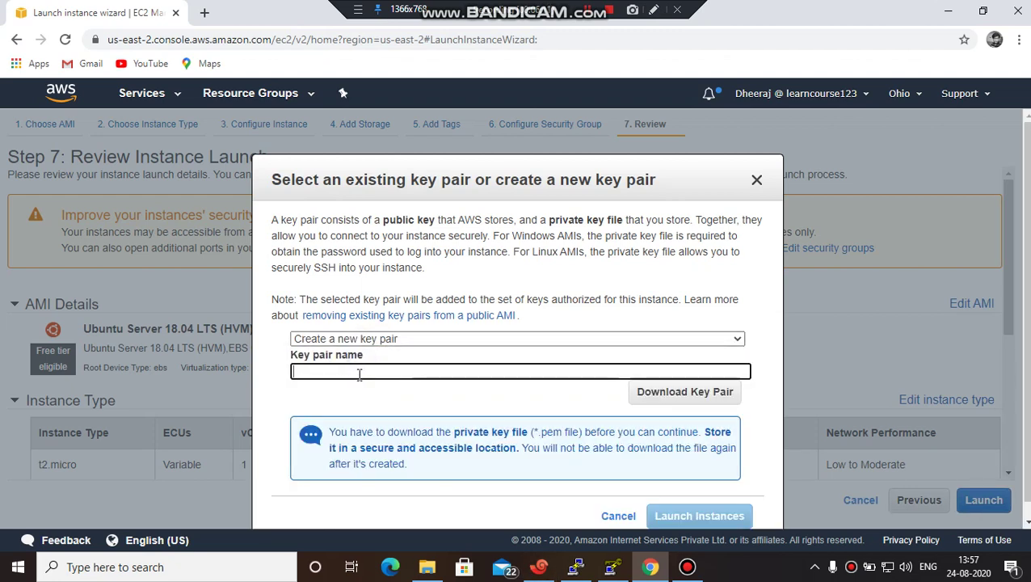
text(U)
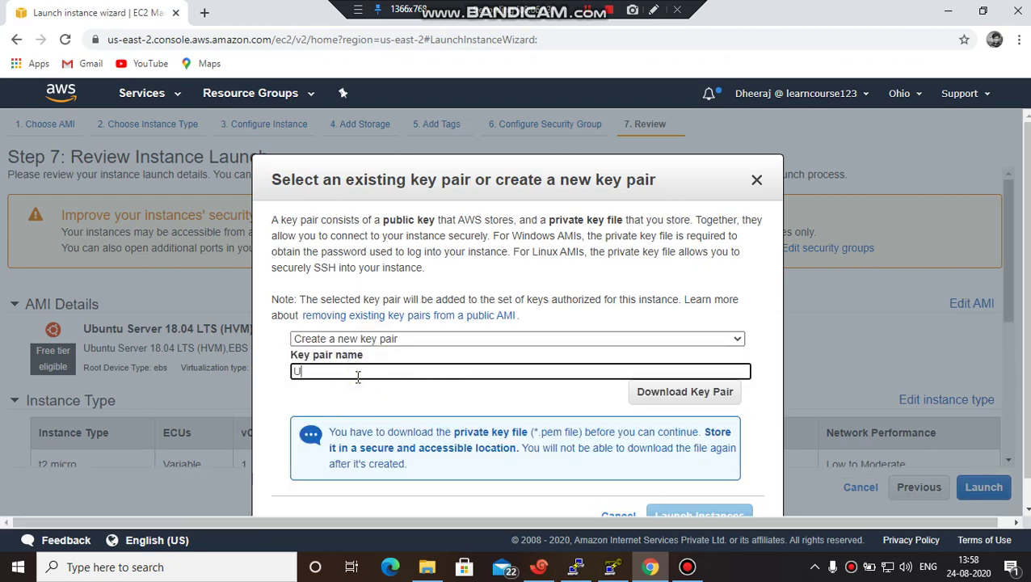
text(buntuVM)
click(730, 402)
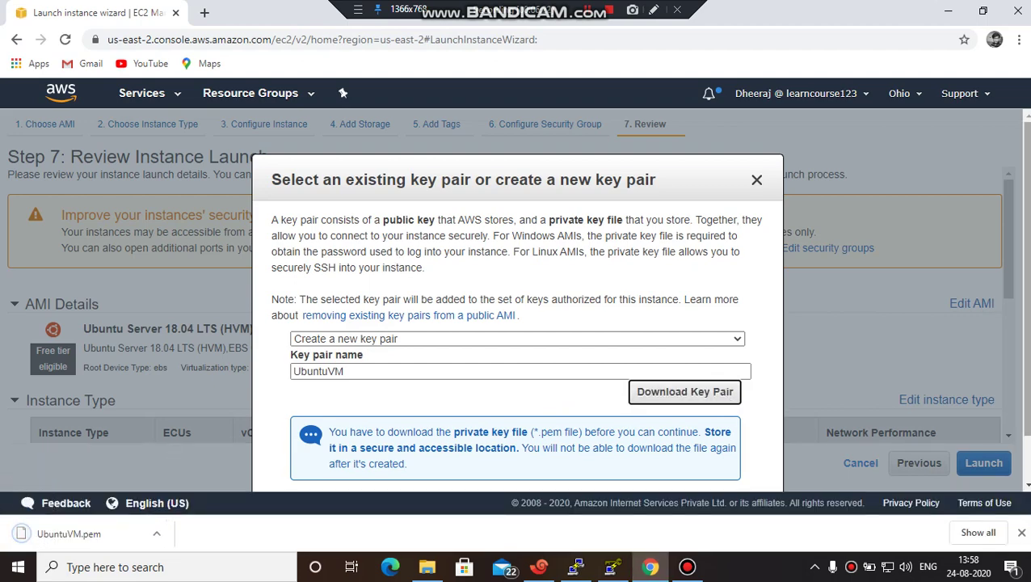
- Launch the instance and go to the list of EC2 instances
scroll(647, 404, down, 1)
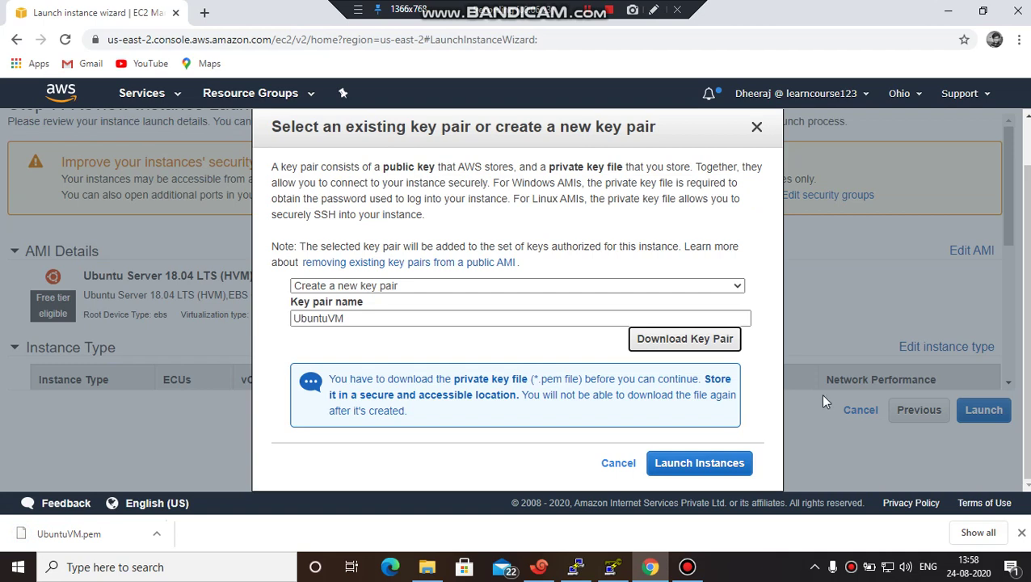
click(707, 464)
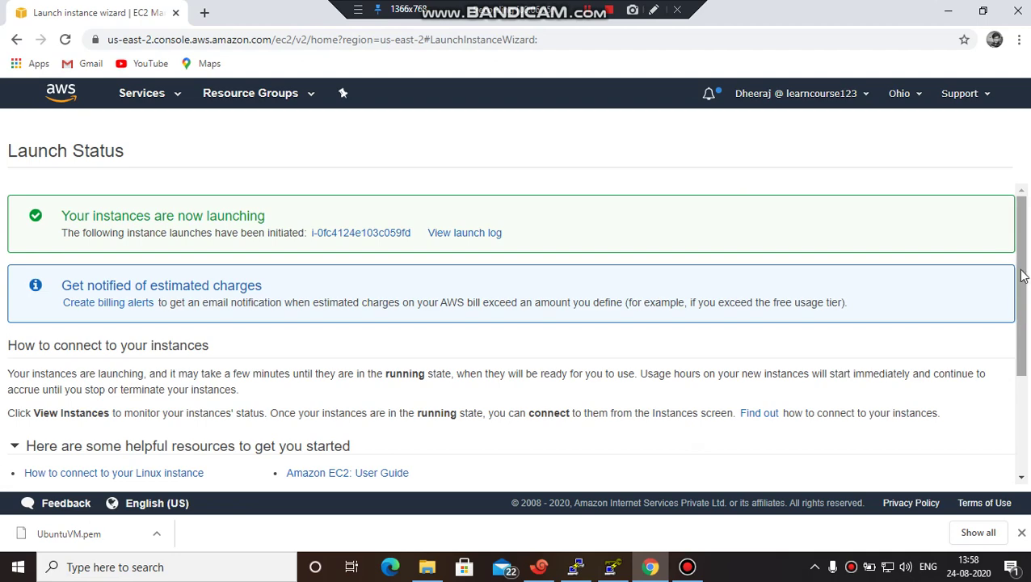
drag(1020, 269, 1021, 374)
click(931, 471)
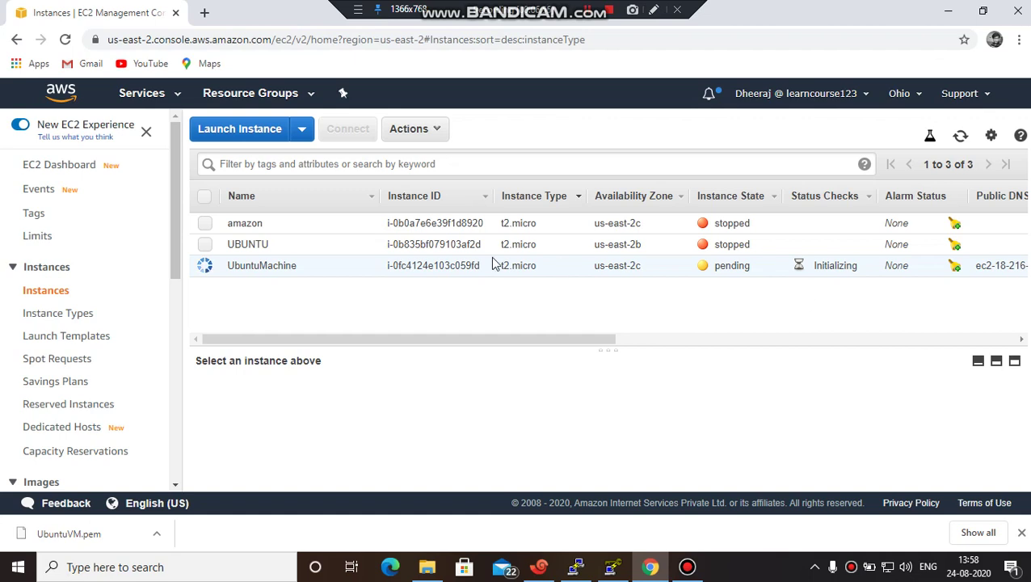
- Select the UbuntuMachine instance and copy its IPv4 public IP to the clipboard
click(205, 275)
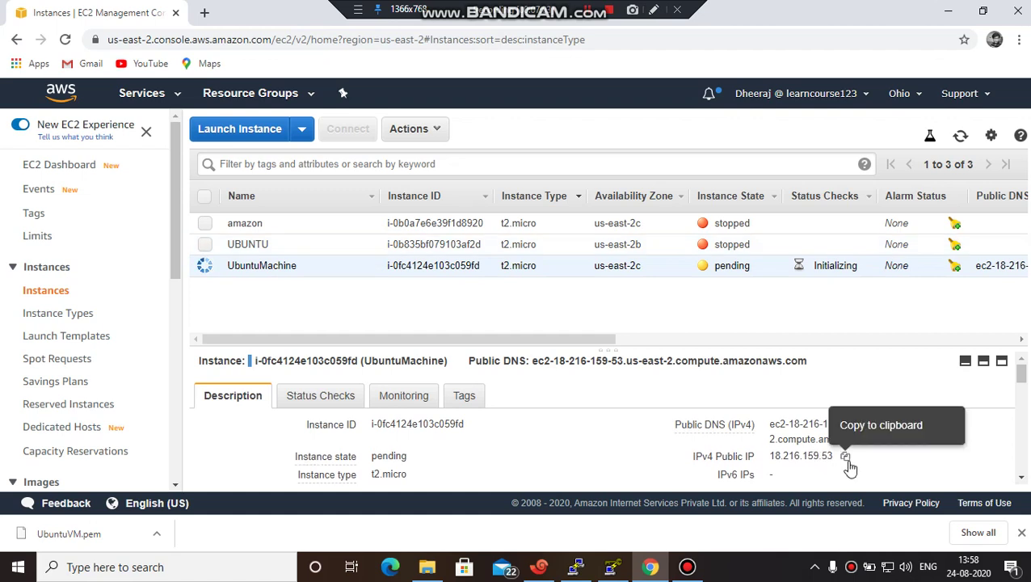
click(847, 458)
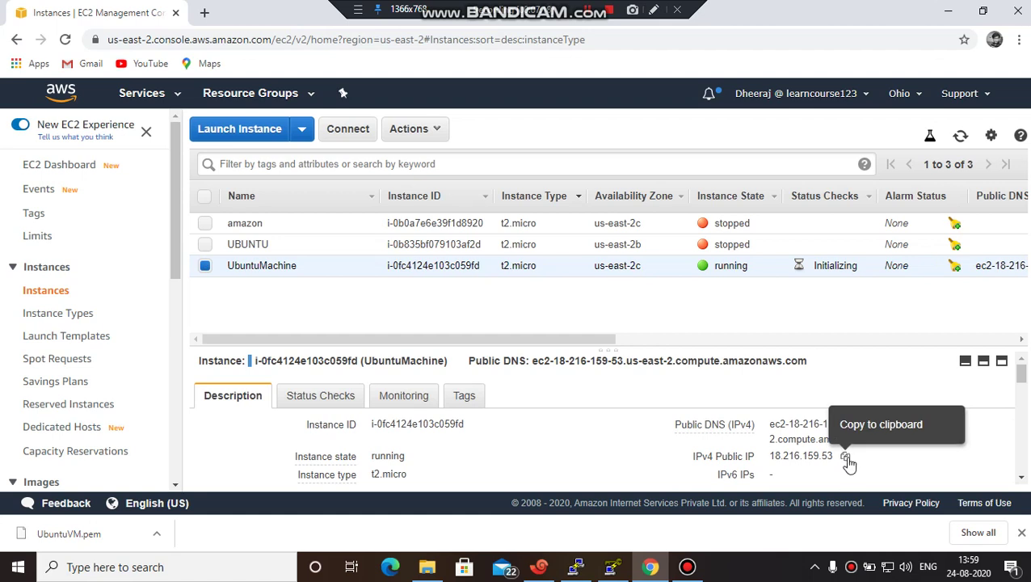
click(845, 457)
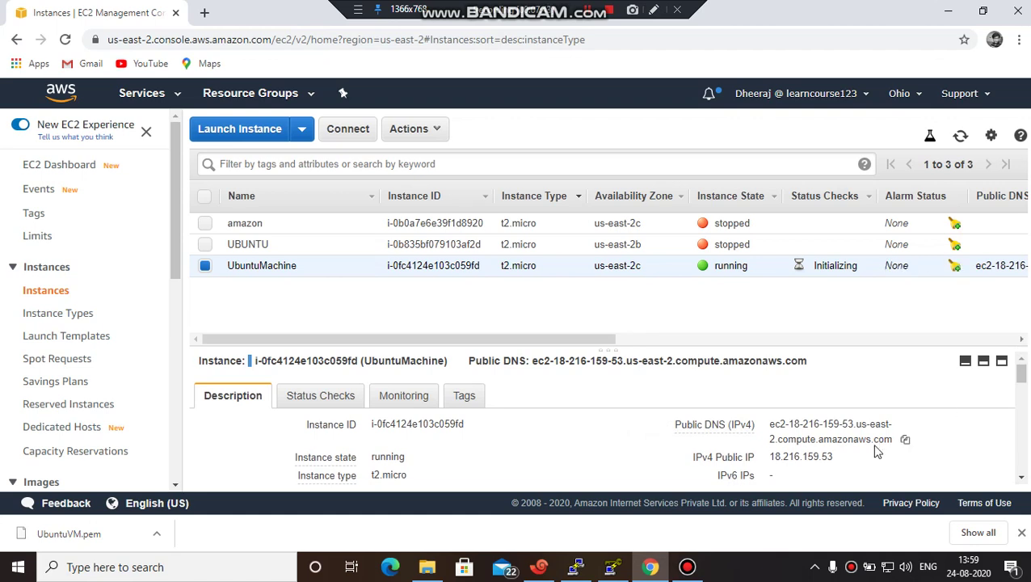
- Switch to Xshell and create a new SSH session, replacing its default name with the copied public IP 18.216.159.53
click(539, 566)
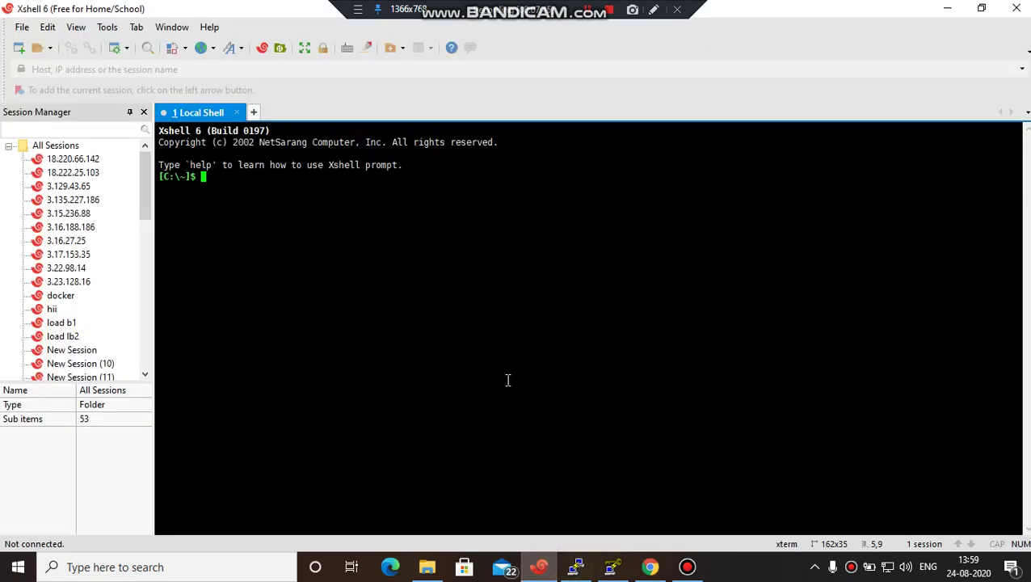
click(22, 26)
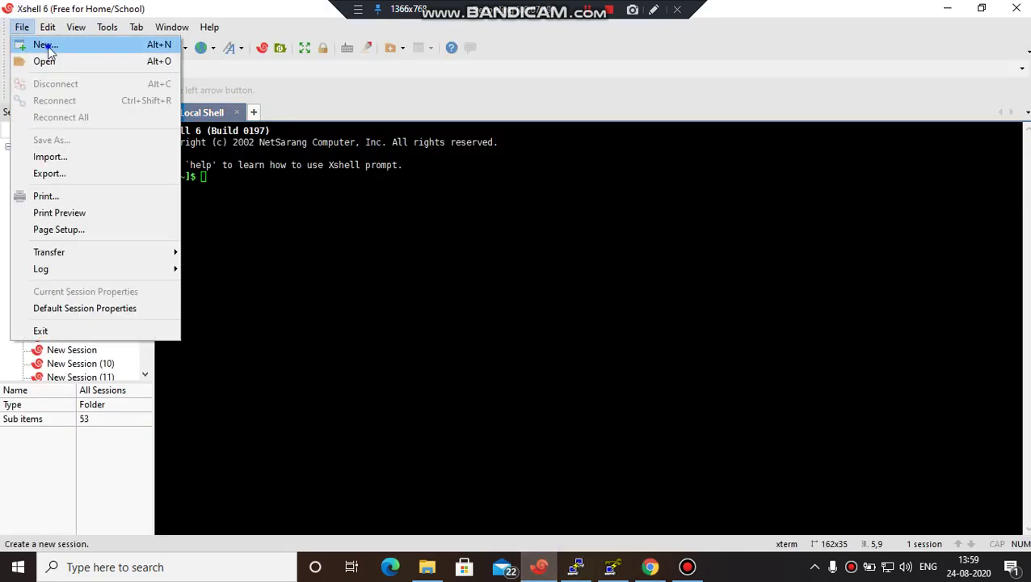
click(46, 45)
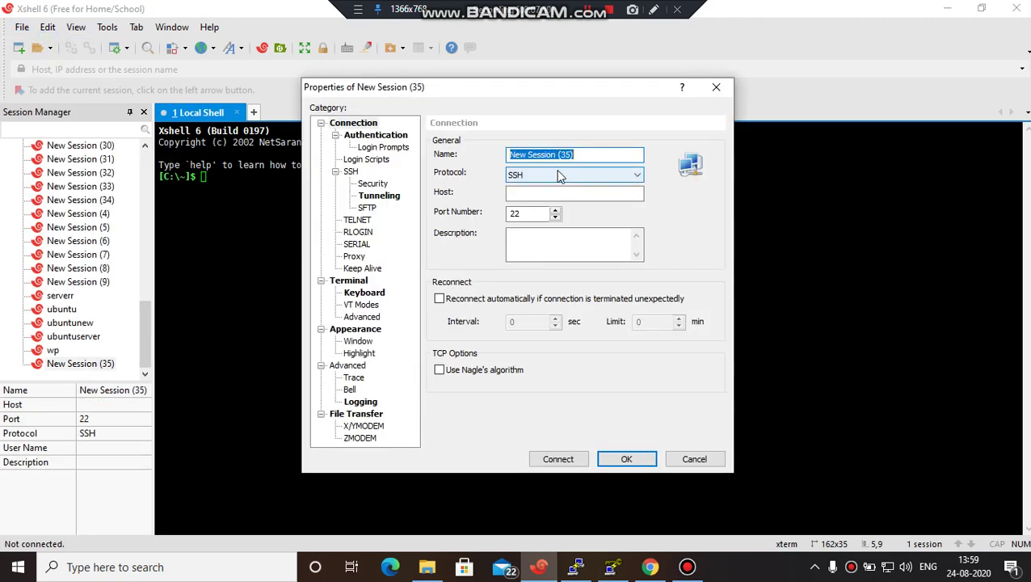
click(585, 155)
key(BackSpace)
key(BackSpace)
key(BackSpace)
key(BackSpace)
key(BackSpace)
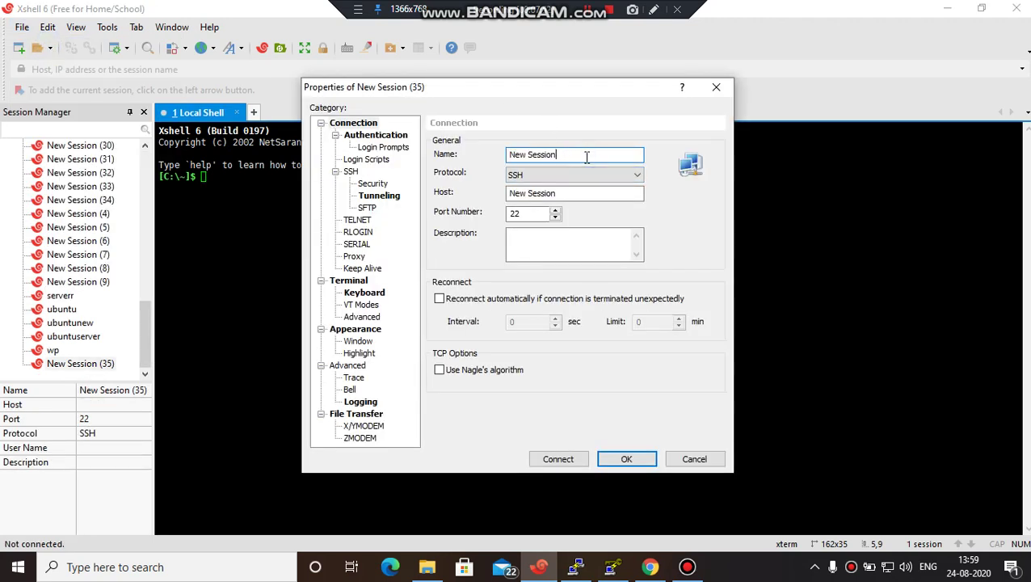
key(BackSpace)
key(BackSpace)
key(BackSpace)
key(BackSpace)
key(BackSpace)
key(BackSpace)
key(BackSpace)
key(BackSpace)
key(BackSpace)
key(BackSpace)
key(BackSpace)
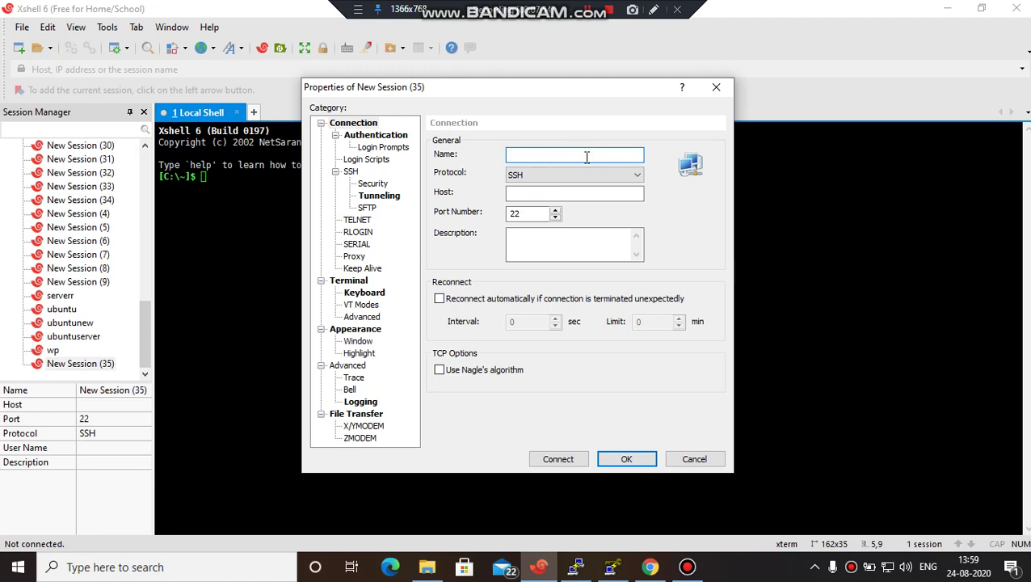
key(ctrl+v)
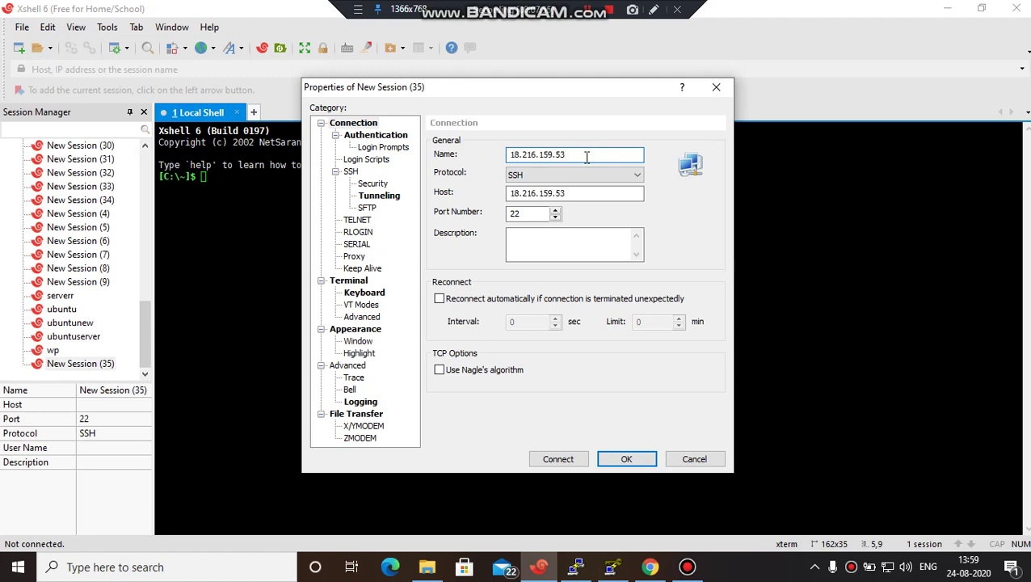
- Connect to the new session's host, then accept and save its host key
click(548, 461)
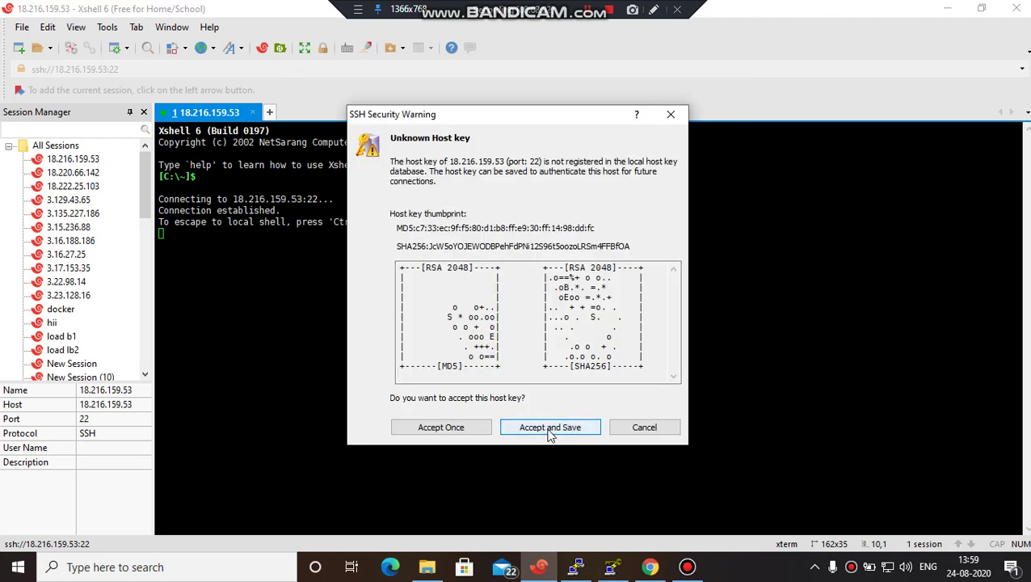
click(552, 427)
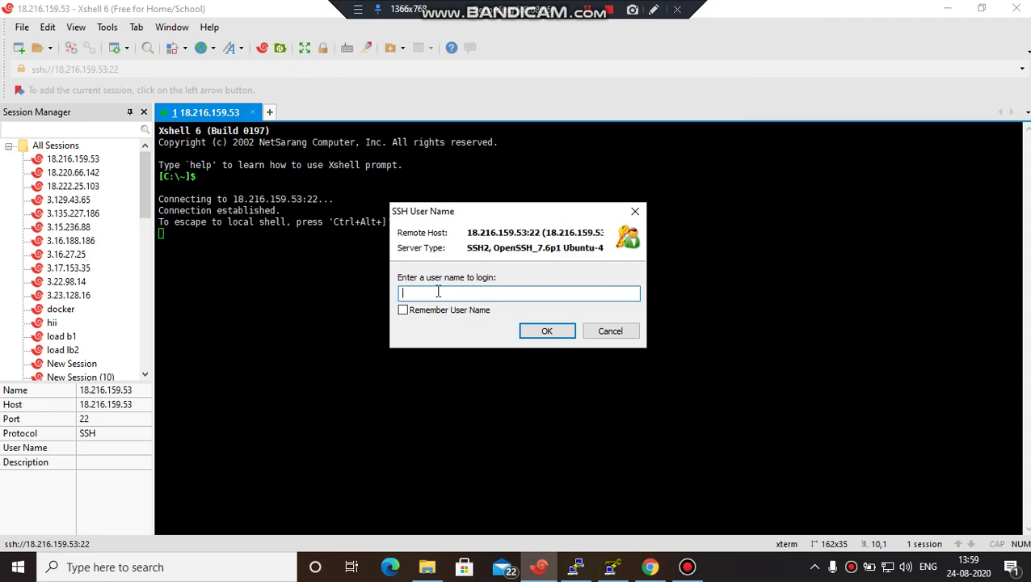
- Switch to the EC2 console in Chrome and check UbuntuMachine's connection methods, including EC2 Instance Connect, for the login user name
click(655, 568)
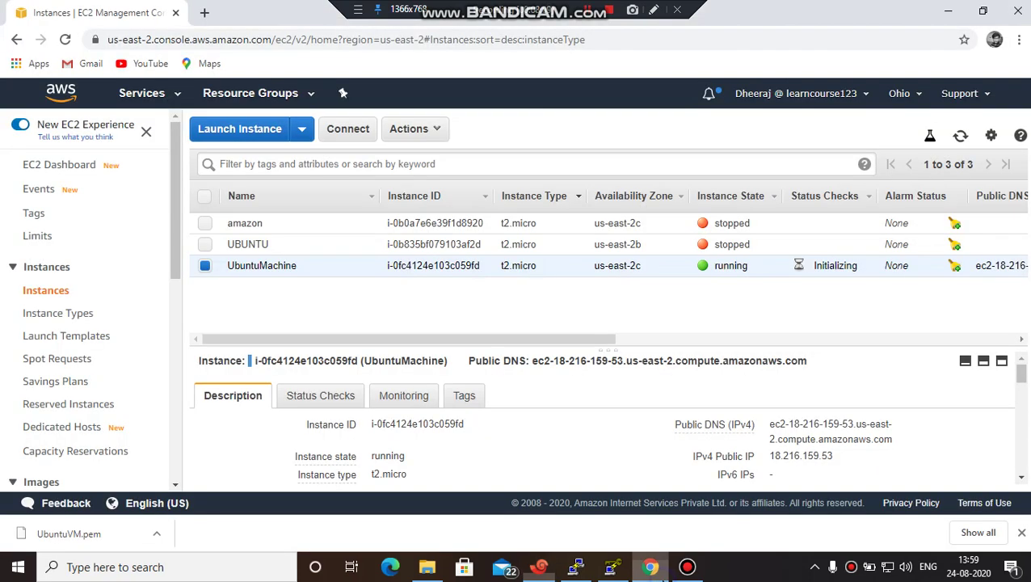
click(364, 141)
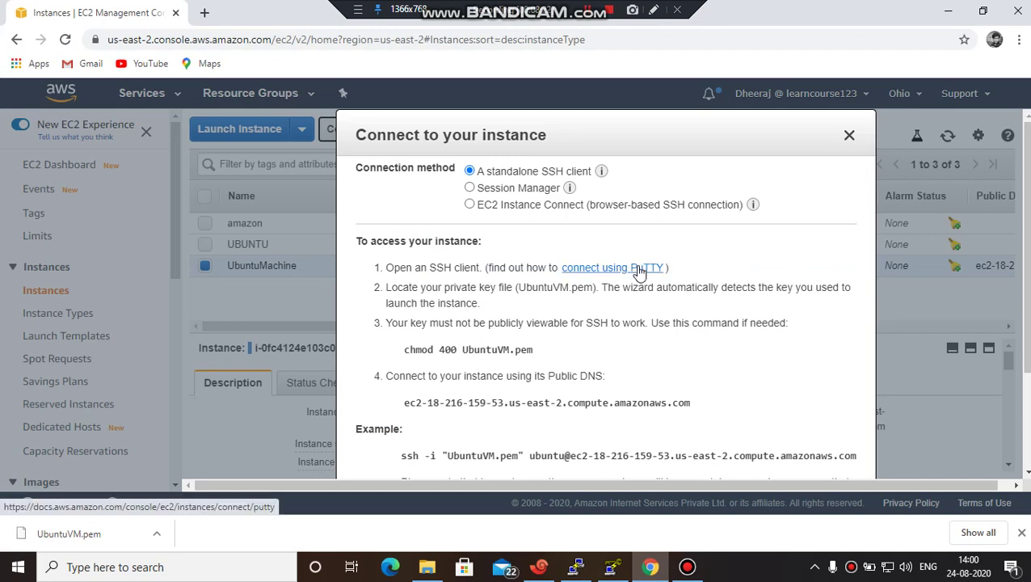
click(471, 189)
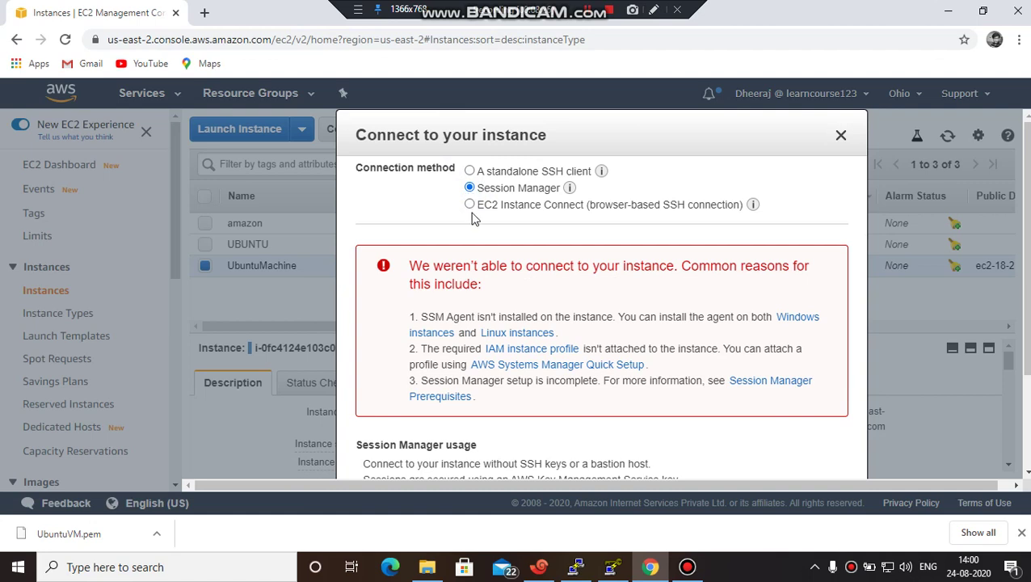
click(470, 206)
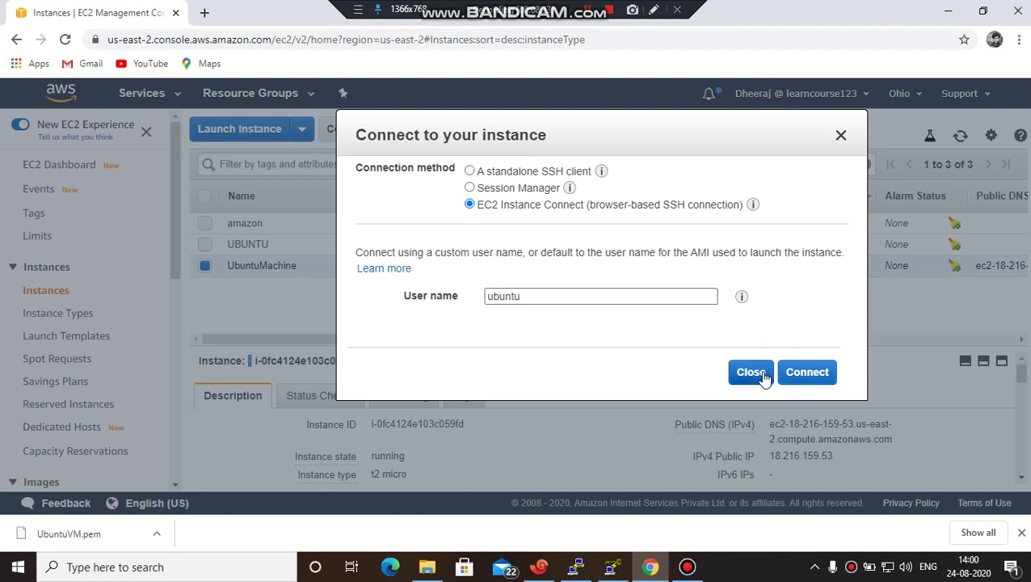
click(764, 378)
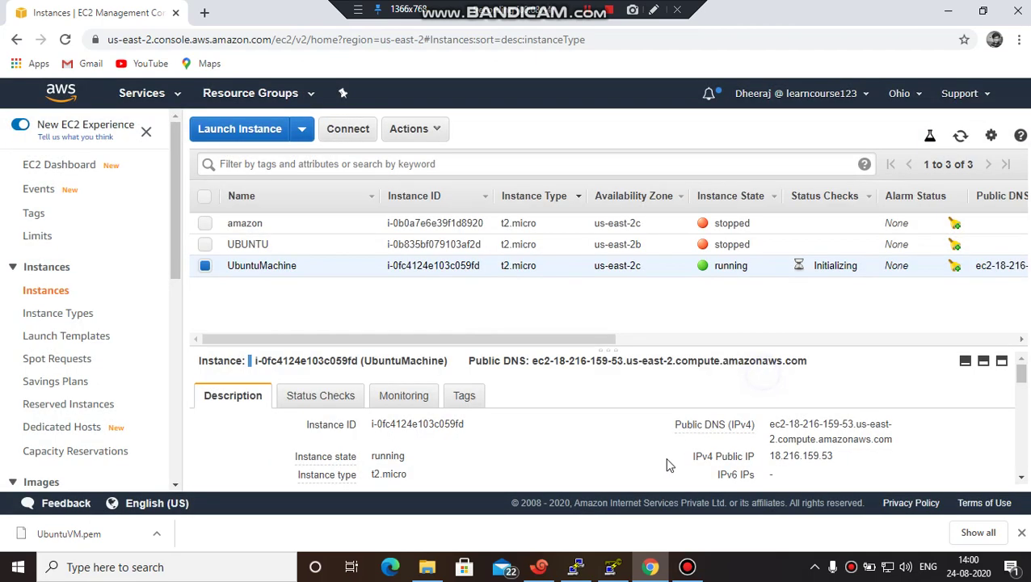
- Return to Xshell and submit ubuntu as the SSH login user name
click(538, 567)
text(ubuntu)
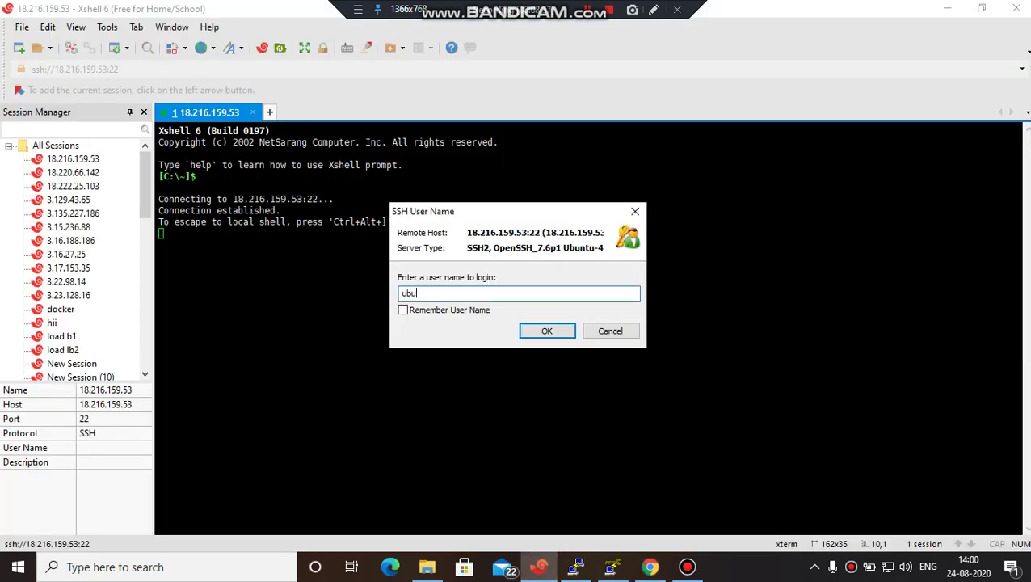
click(530, 331)
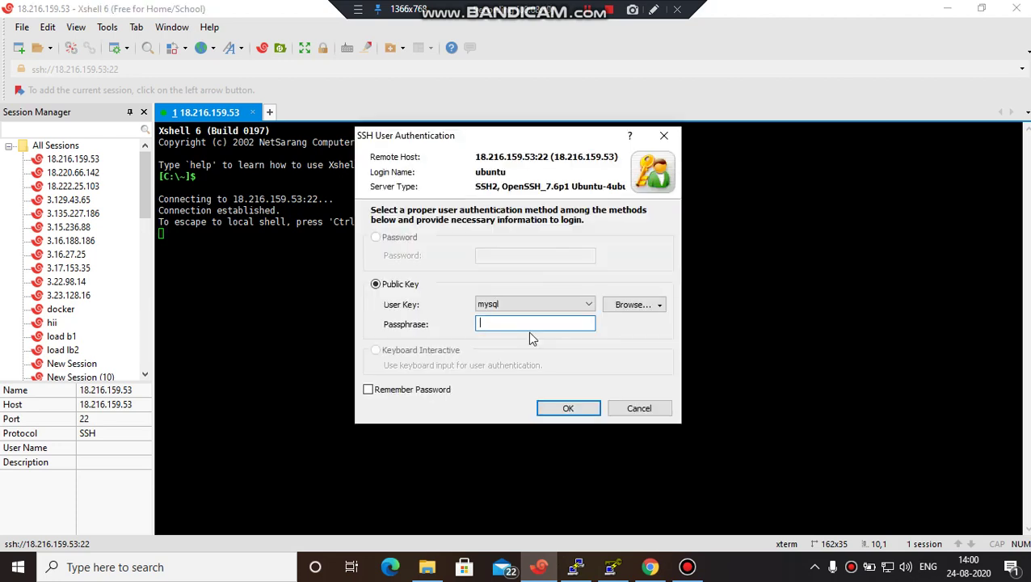
- Load UbuntuVM.pem from the Downloads folder as the public key authentication file and log in to the server
click(590, 303)
click(626, 308)
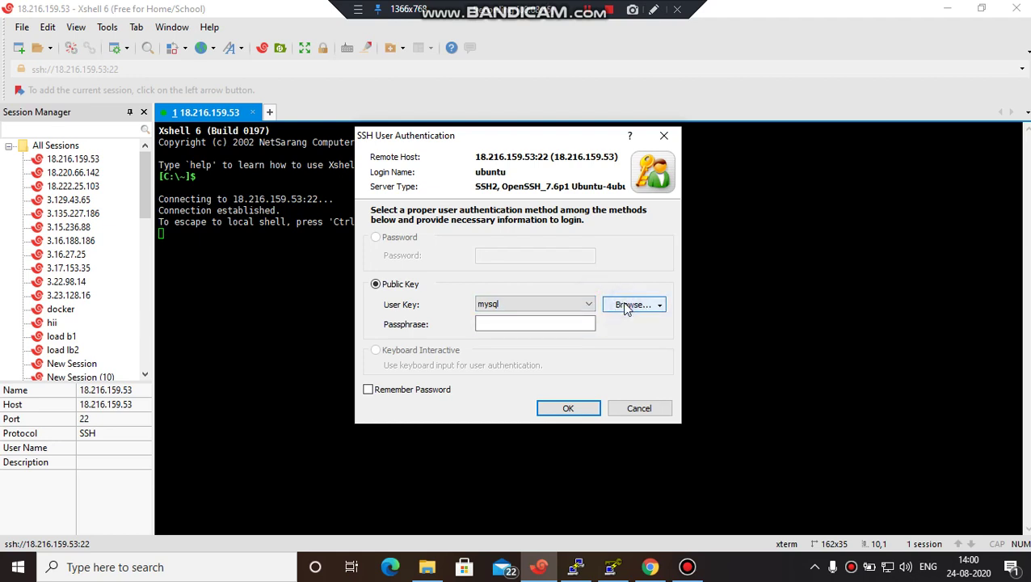
click(636, 310)
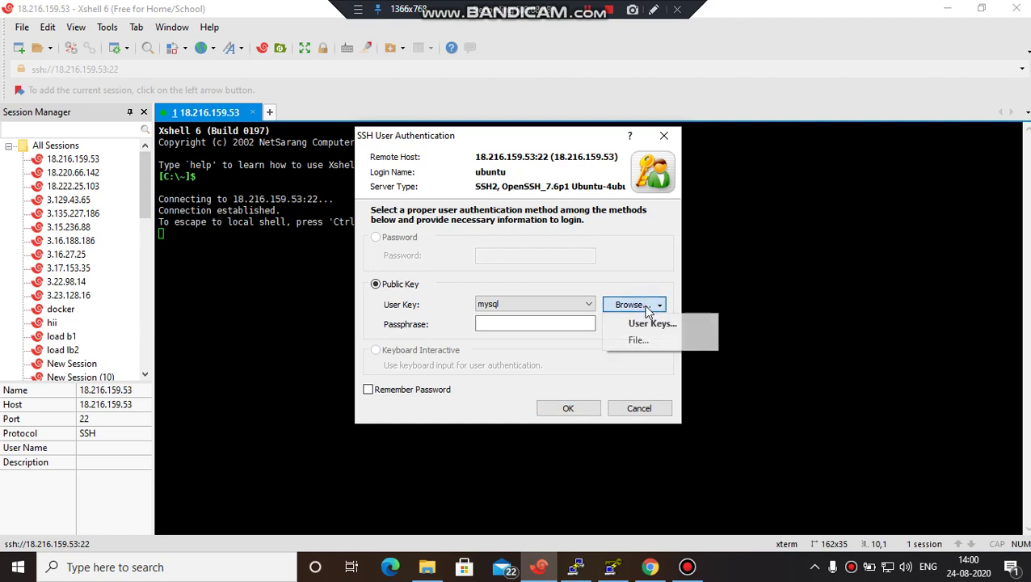
click(639, 339)
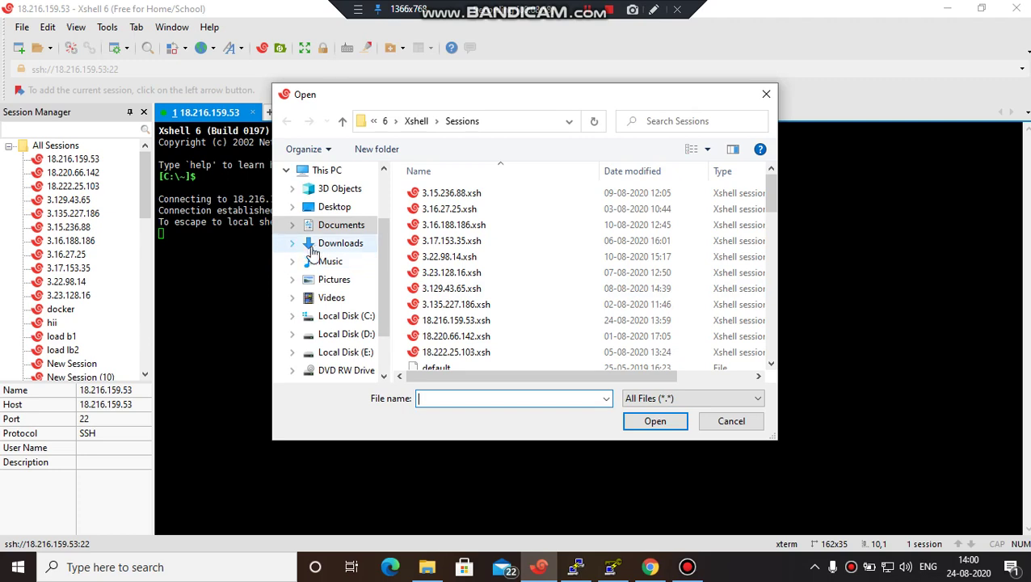
click(316, 248)
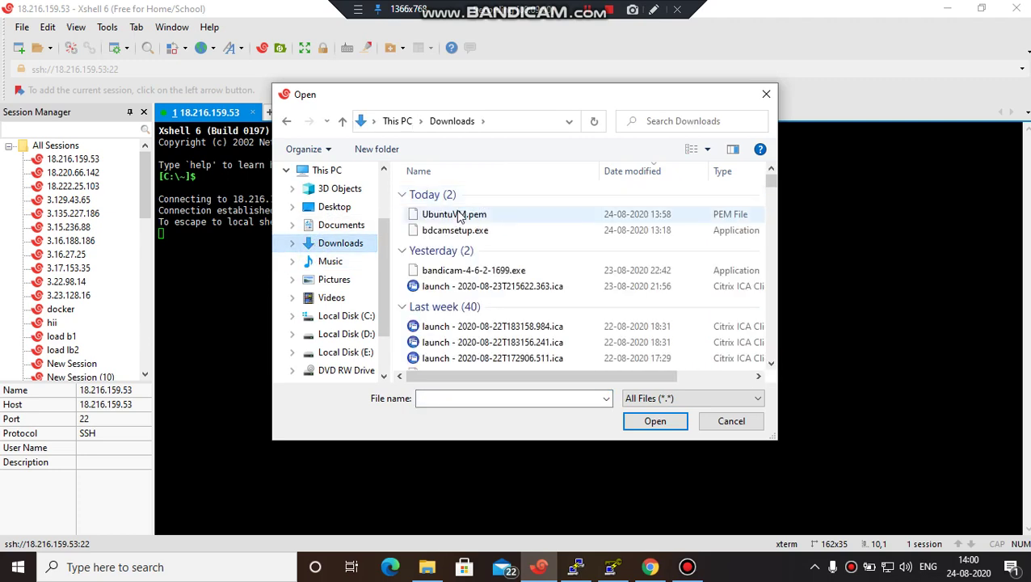
click(454, 215)
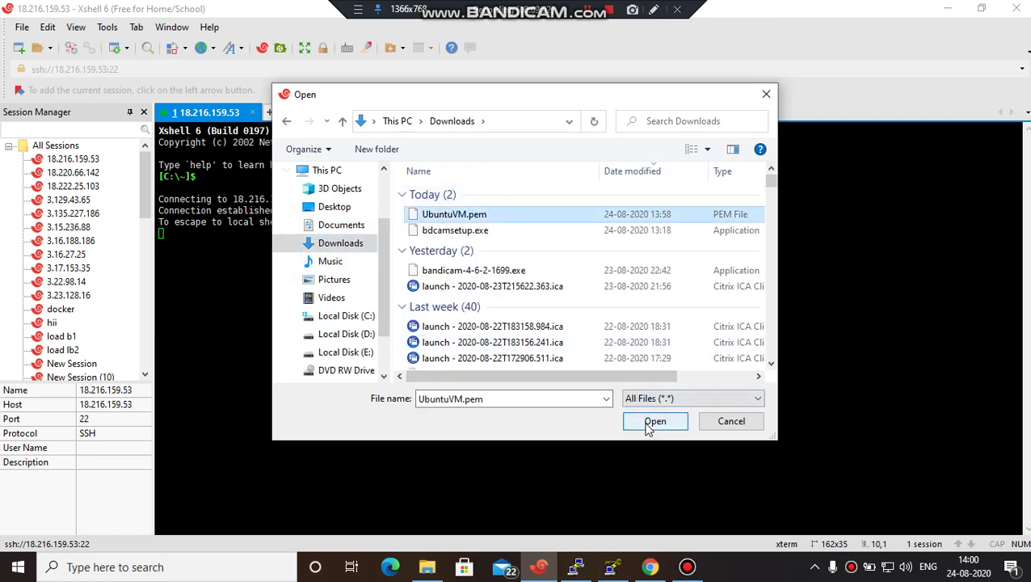
click(650, 421)
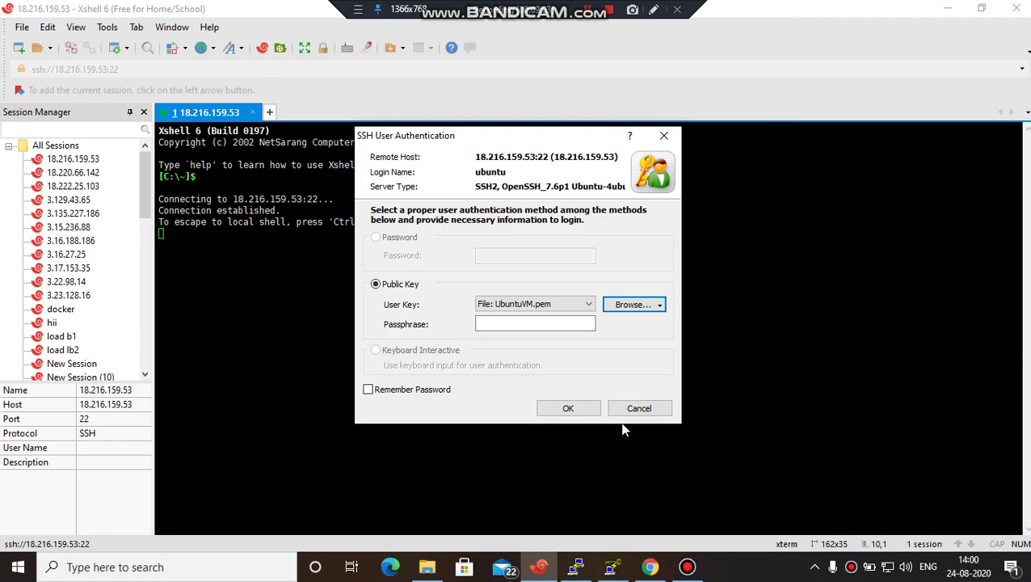
click(589, 409)
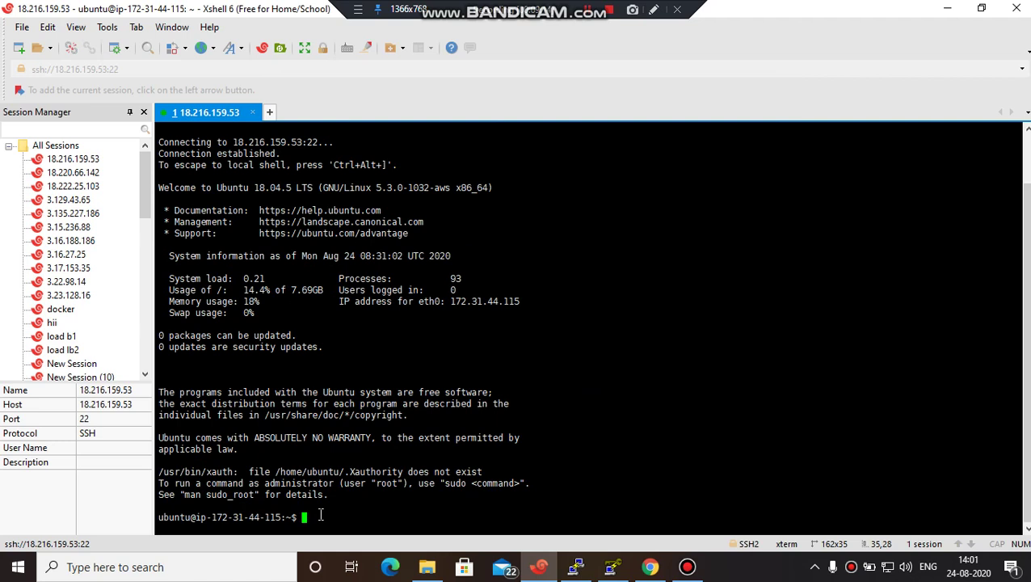
- Run pwd in the remote shell to print the current working directory
text(pwd)
key(Return)
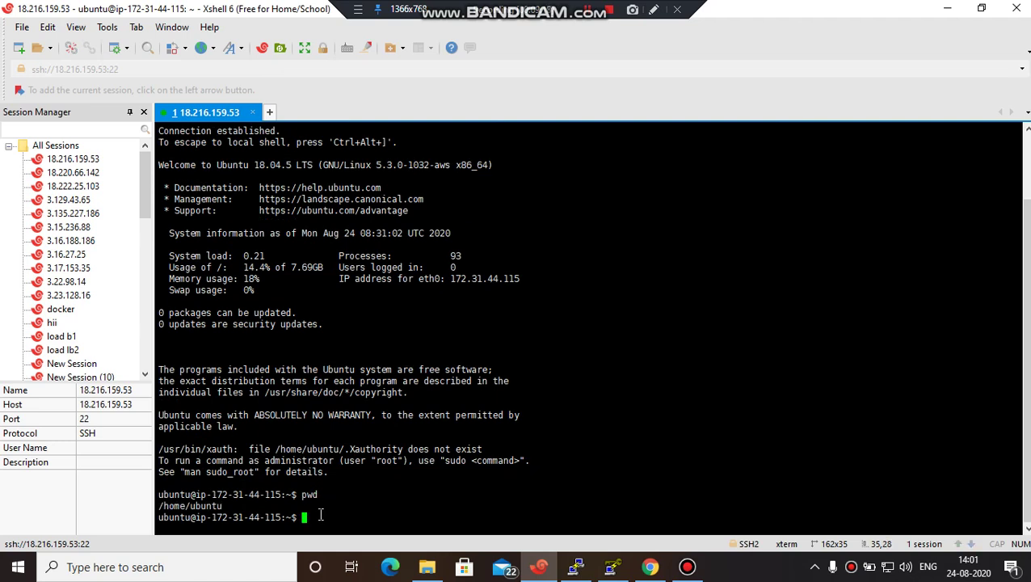